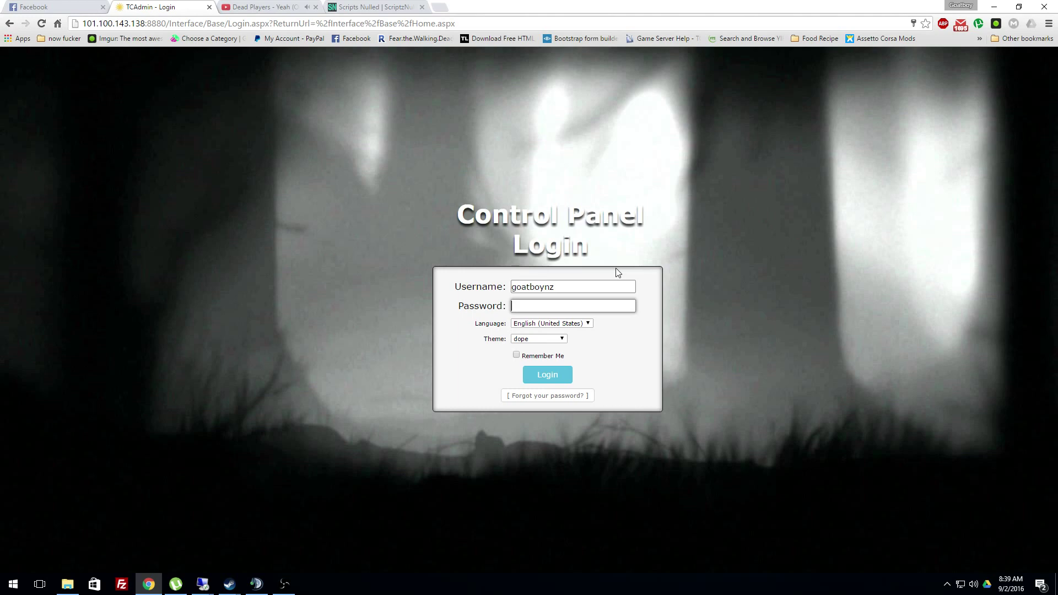
- Sign in to the TCAdmin control panel with the account password
type("••••••••••")
key("Return")
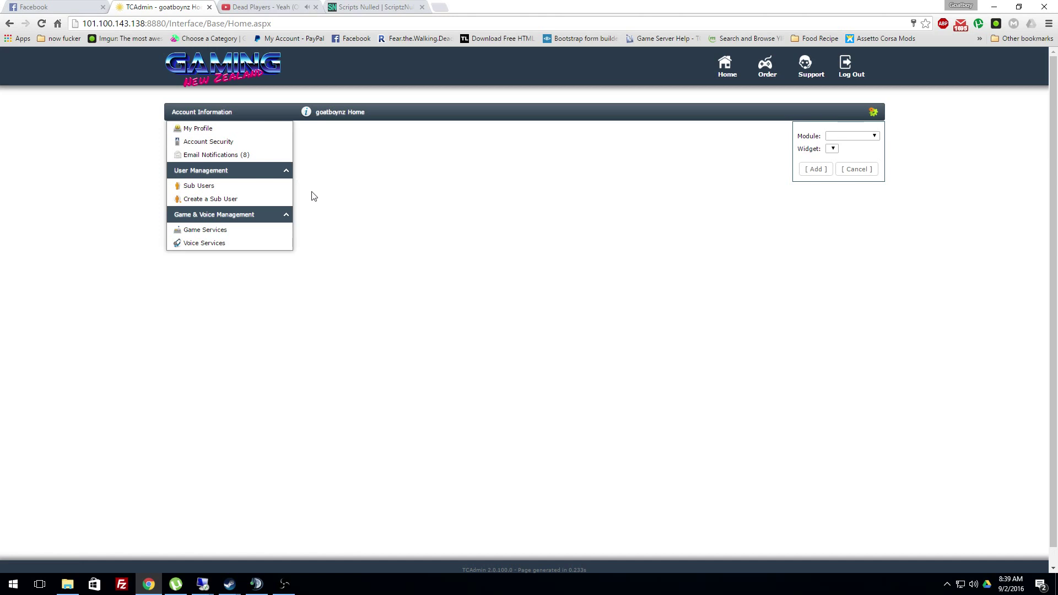
- Open the Assetto Corsa server's Configuration Files list, previewing wel.txt in Text Editor and cancelling
left_click(225, 233)
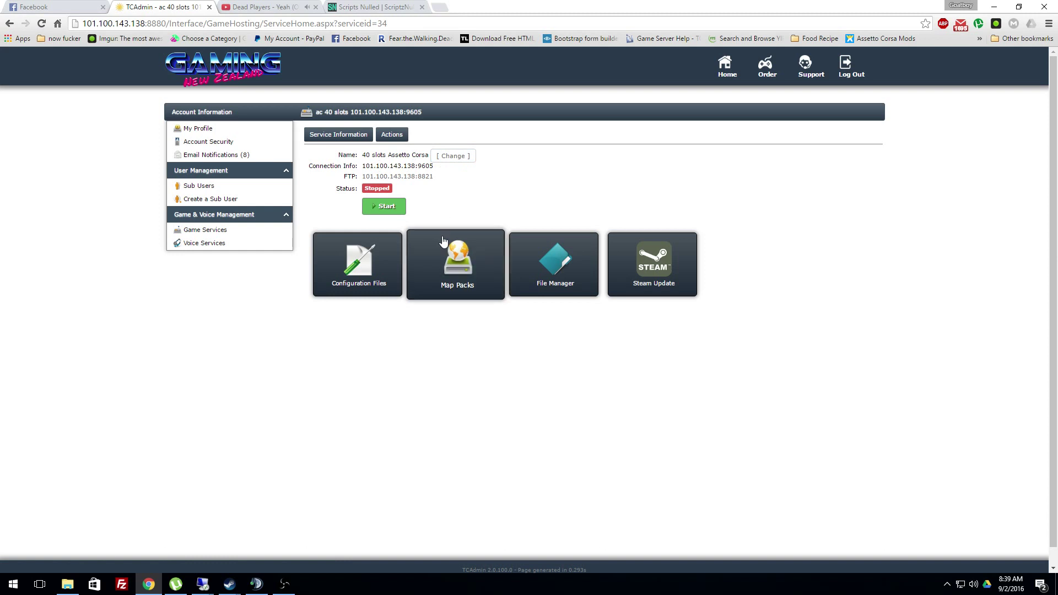
left_click(366, 260)
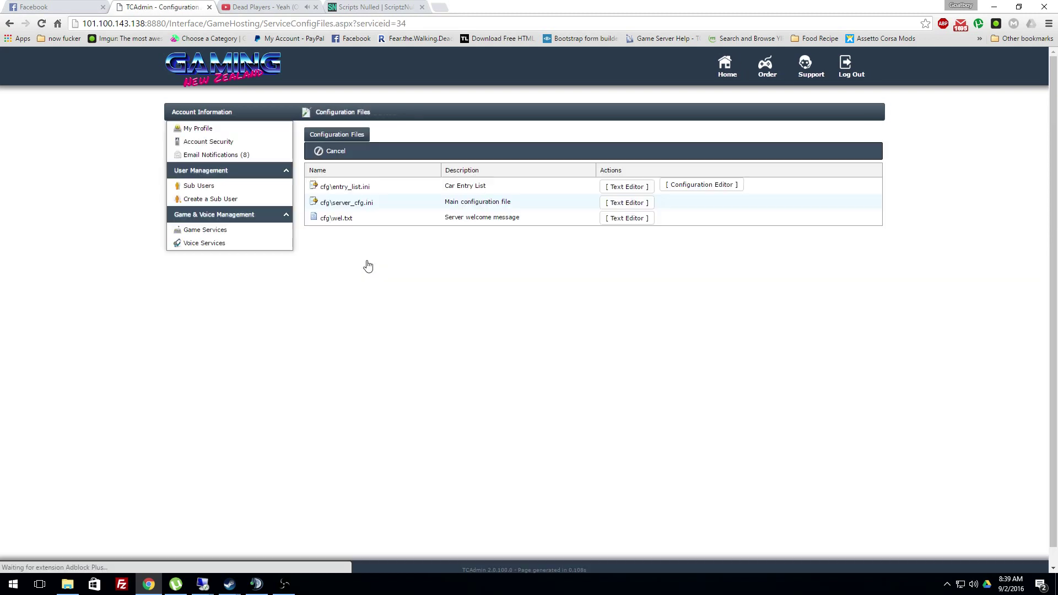
left_click(633, 204)
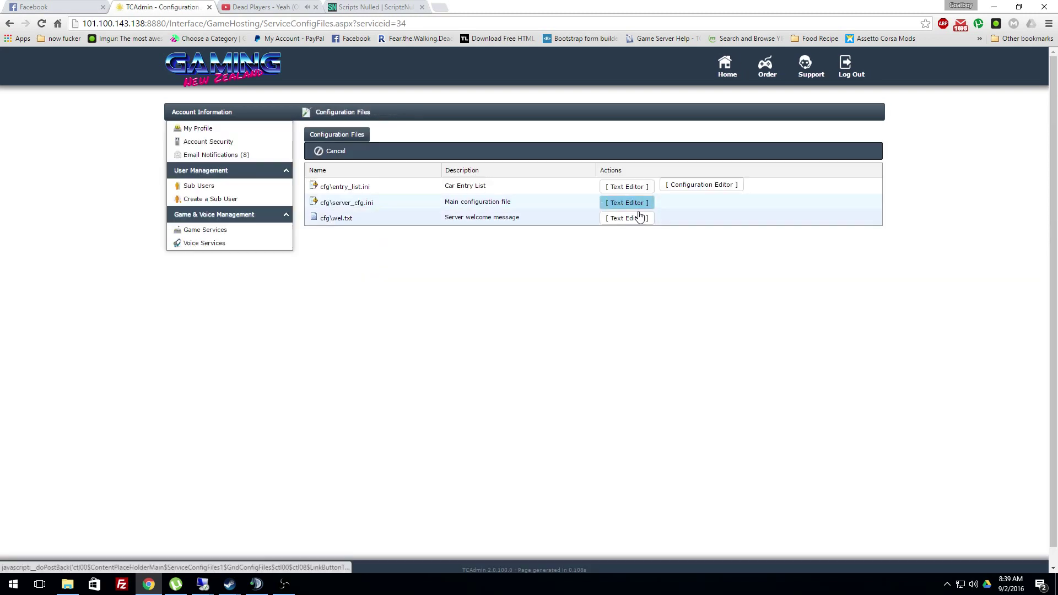
left_click(639, 217)
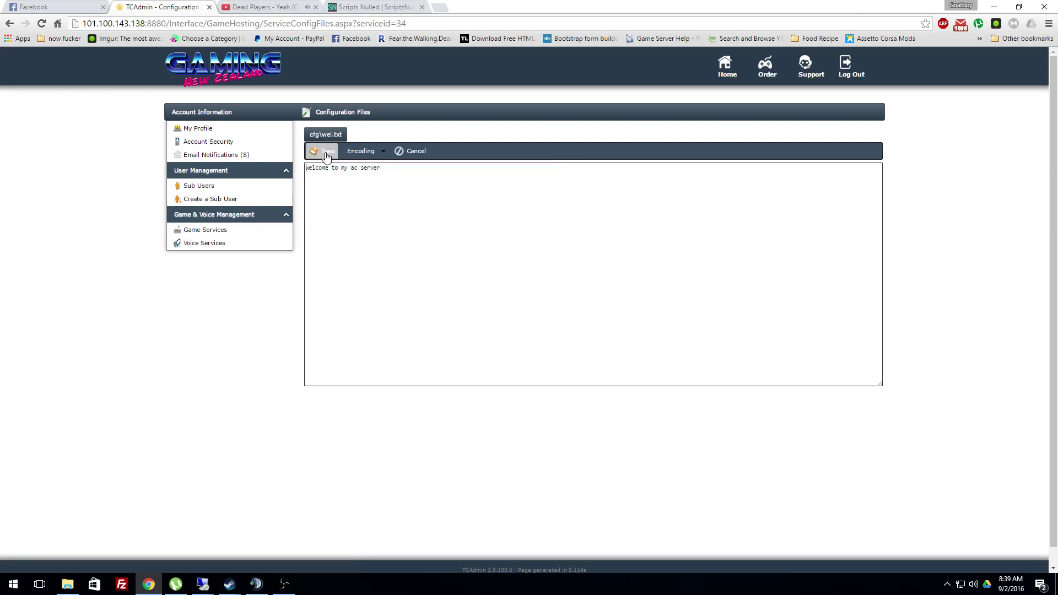
left_click(423, 153)
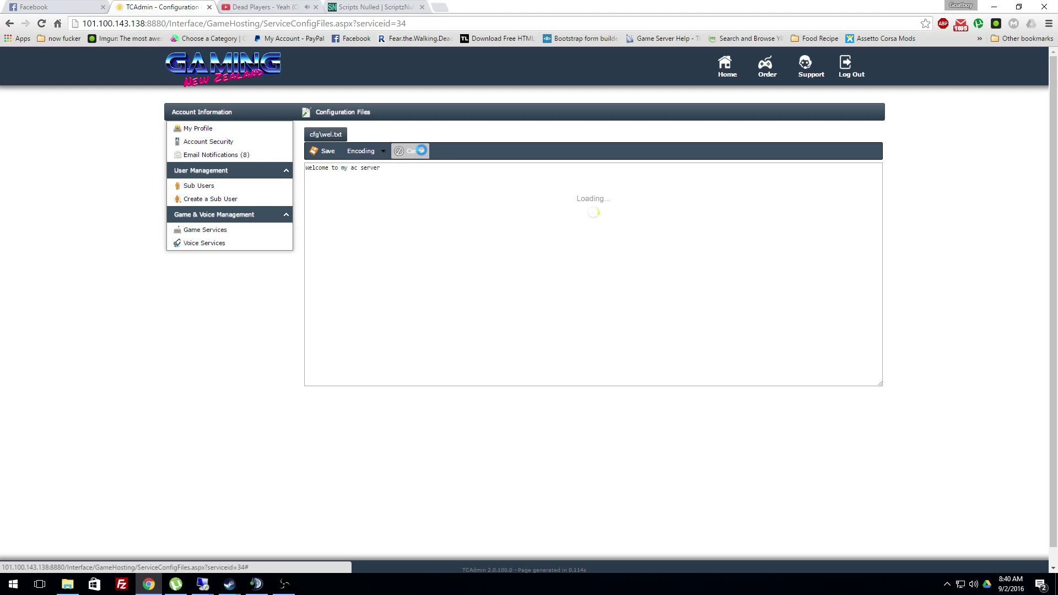
left_click(638, 203)
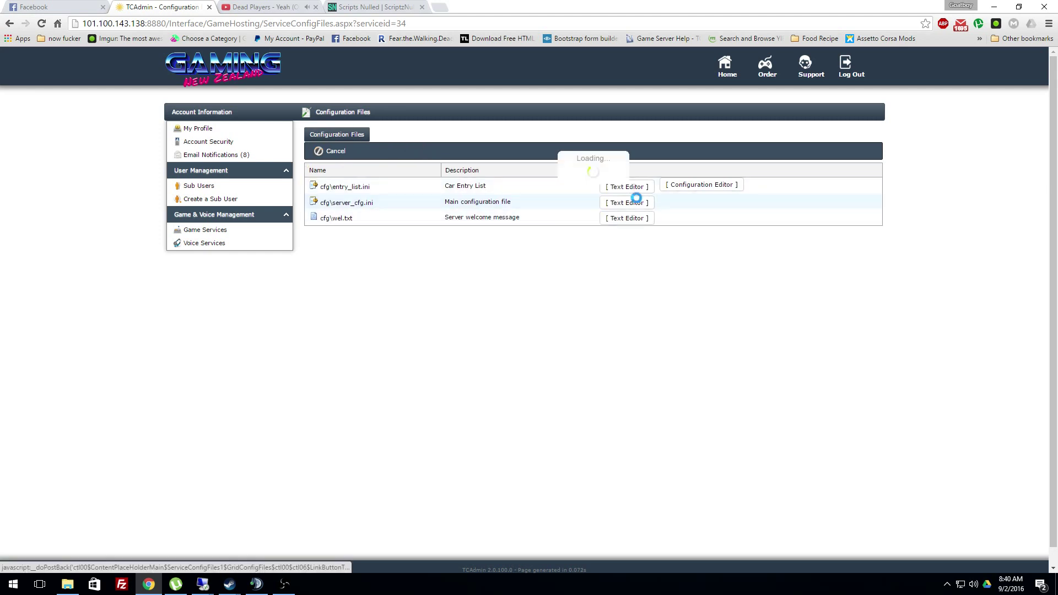
scroll(532, 204, "down", 15)
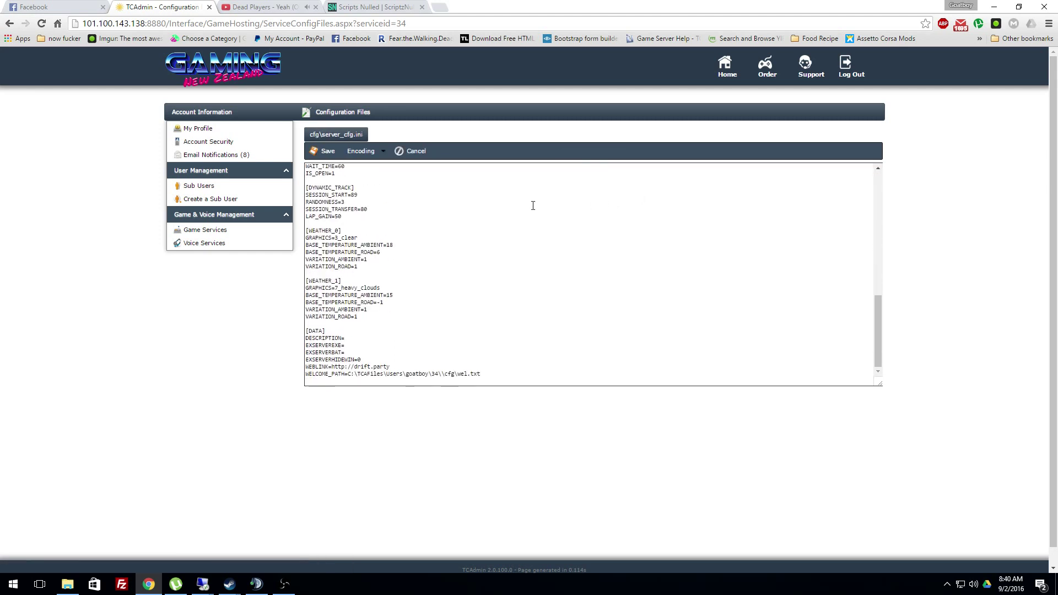
scroll(533, 205, "up", 3)
scroll(533, 206, "down", 4)
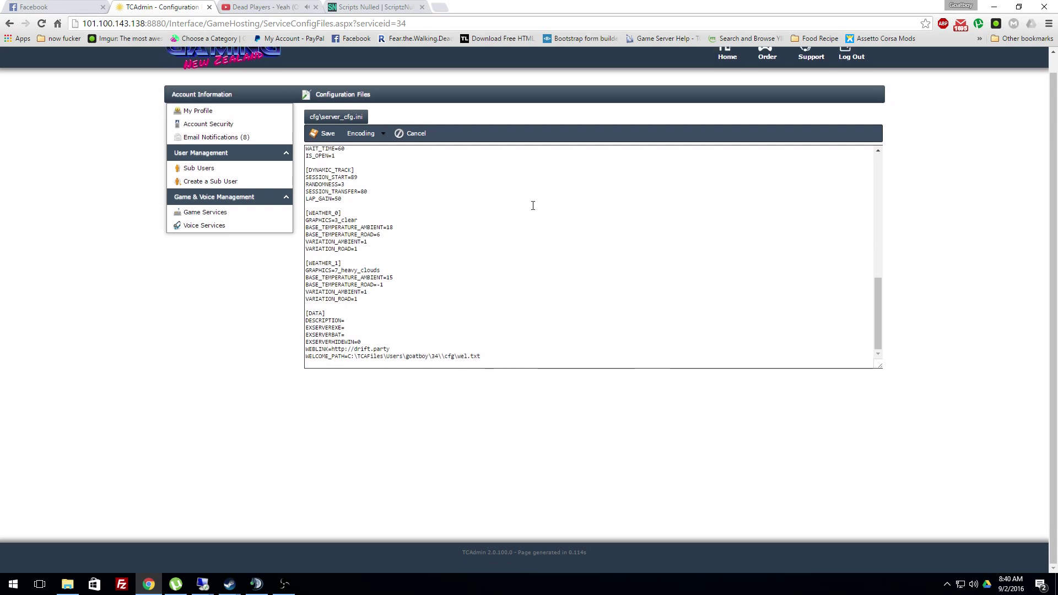
scroll(533, 206, "up", 1)
scroll(533, 205, "down", 1)
scroll(533, 206, "up", 1)
scroll(533, 205, "up", 8)
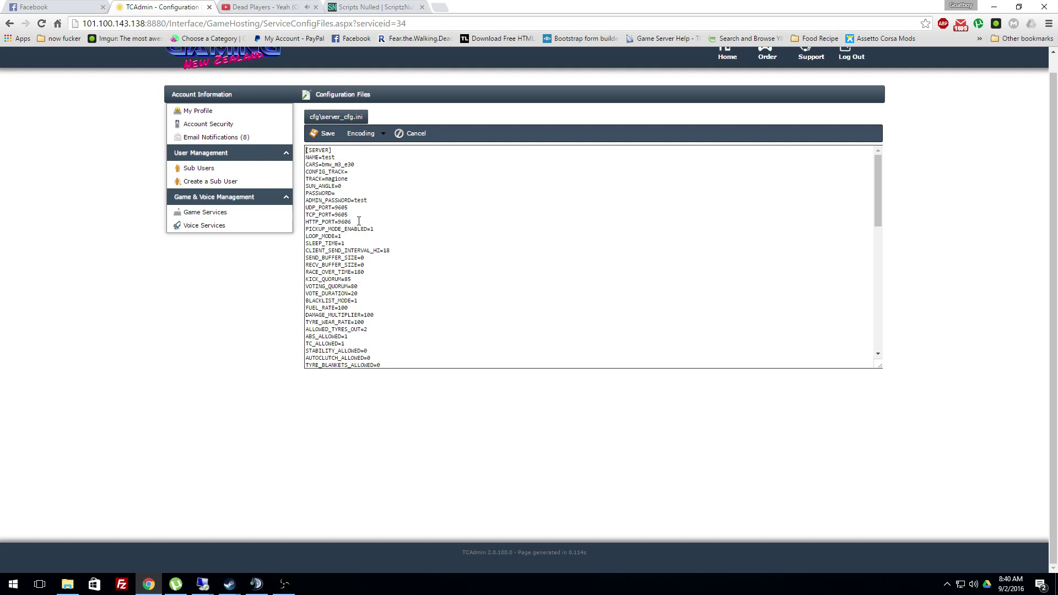
left_click_drag(352, 222, 303, 211)
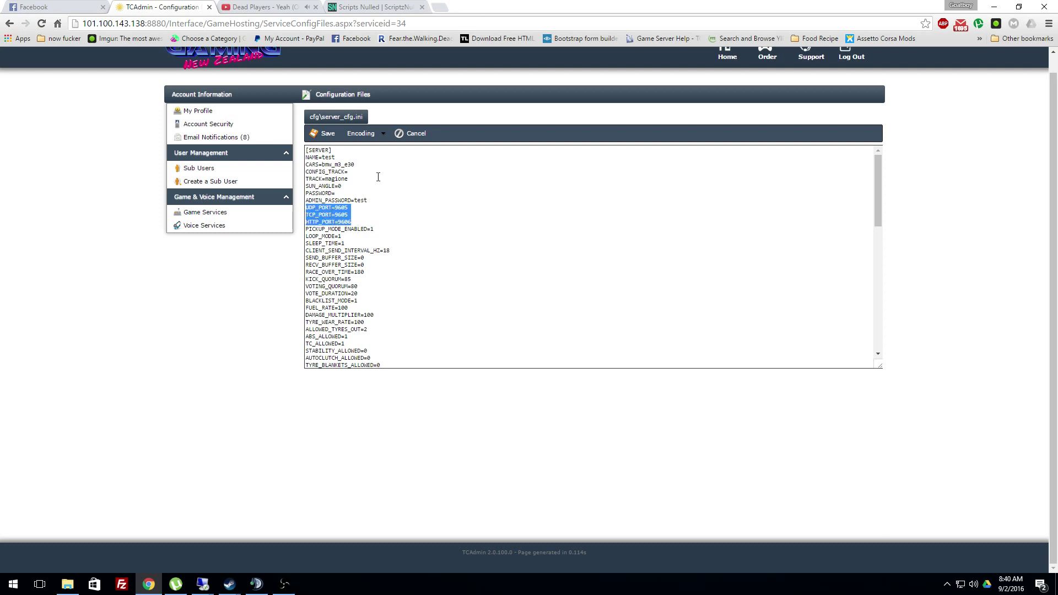
left_click(412, 133)
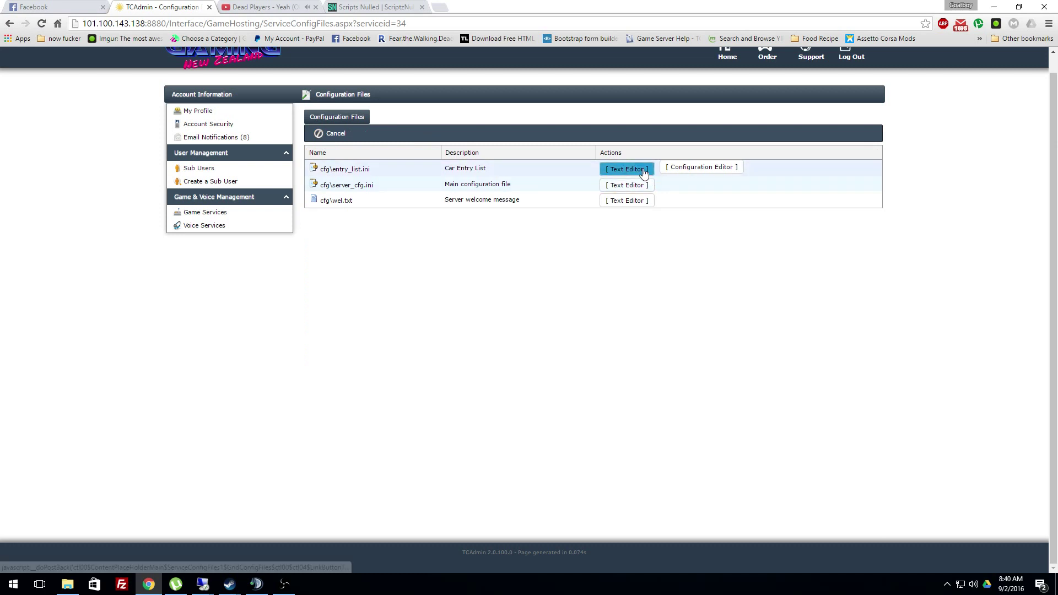
left_click(644, 171)
scroll(452, 214, "down", 6)
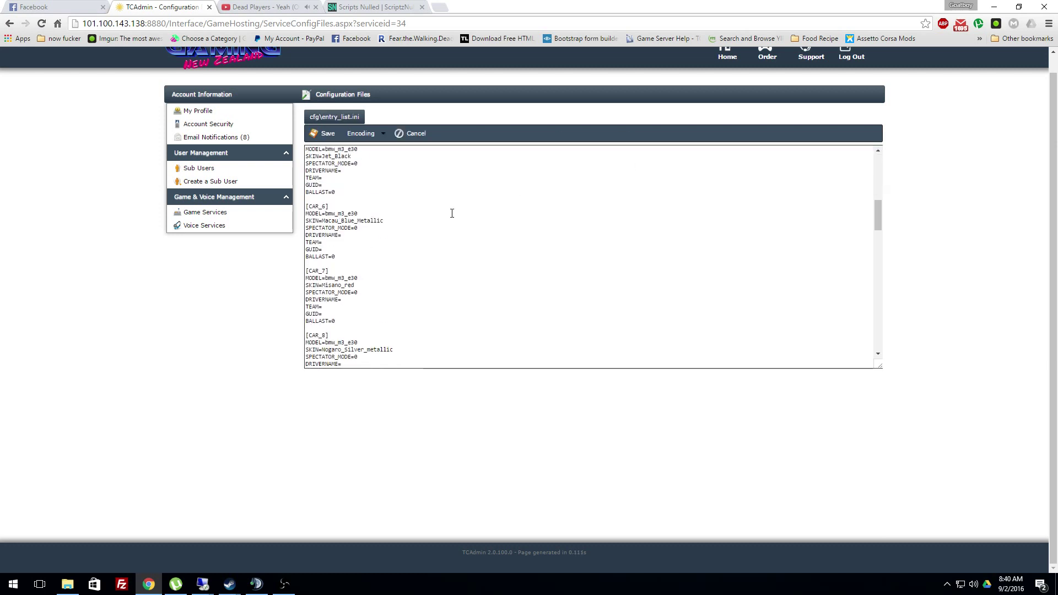
scroll(452, 213, "up", 7)
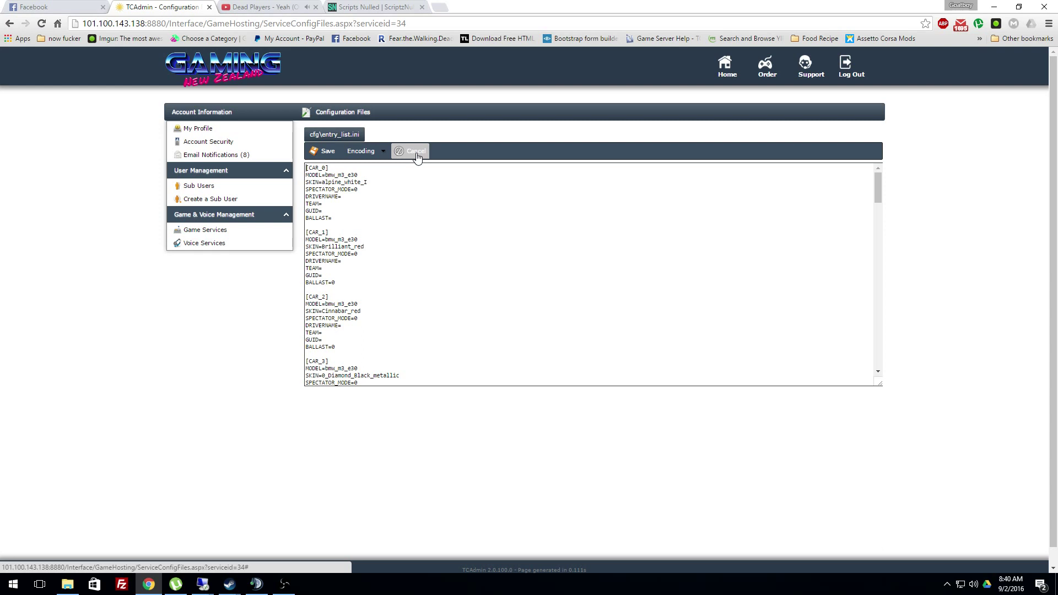
left_click(417, 157)
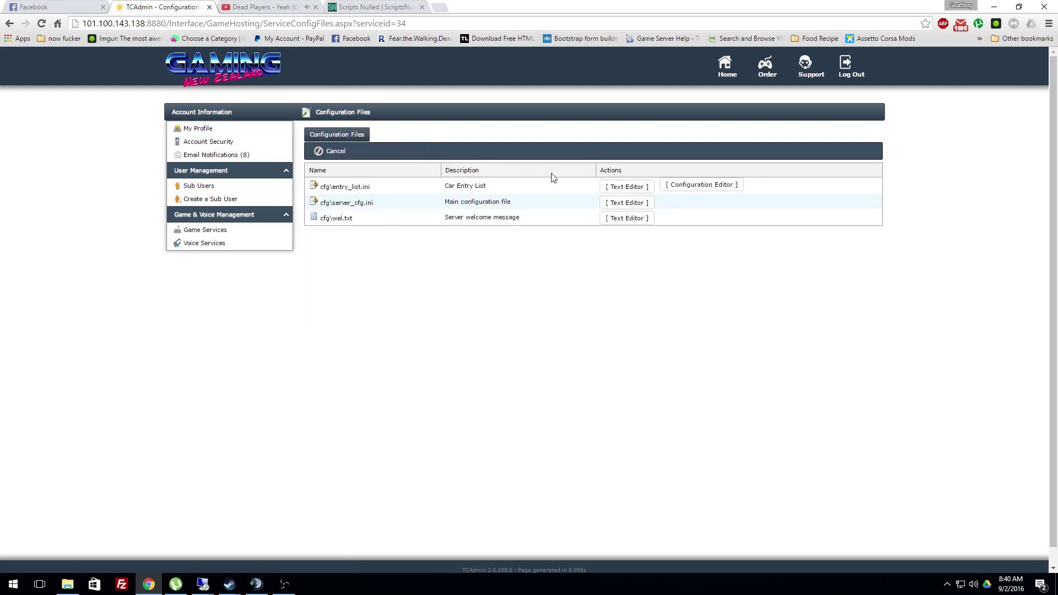
- Install the Drift Tracks map pack with Overwrite existing files ticked, then return to the service page
left_click(333, 151)
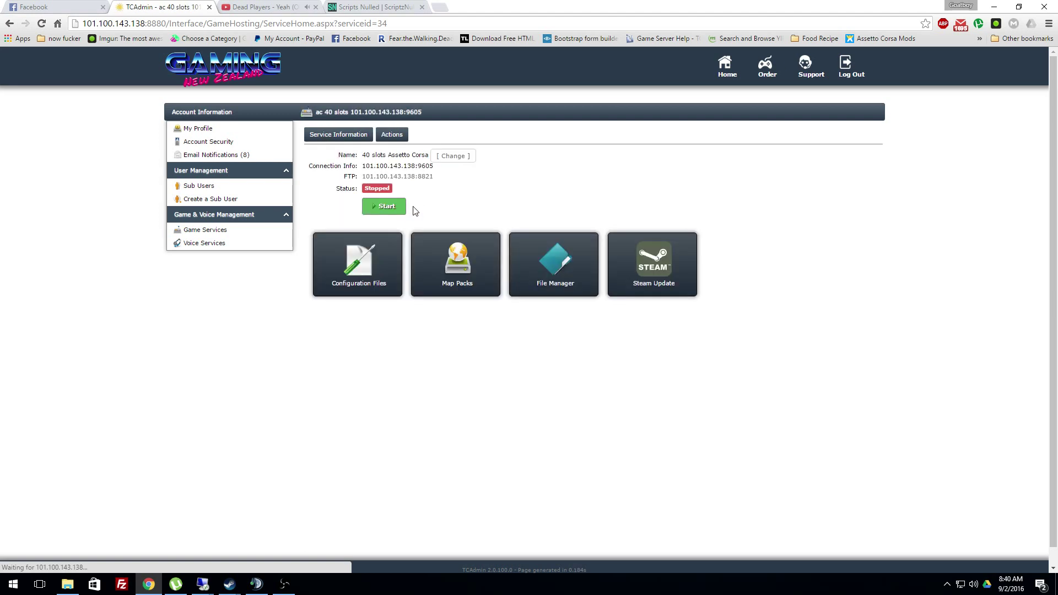
left_click(468, 278)
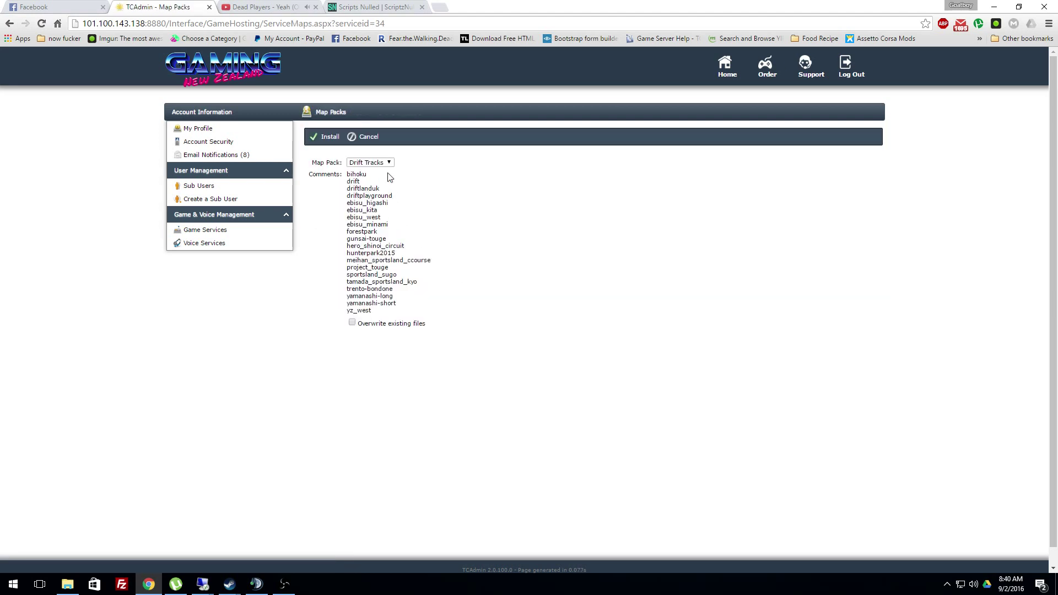
left_click(352, 323)
left_click(329, 136)
left_click(369, 142)
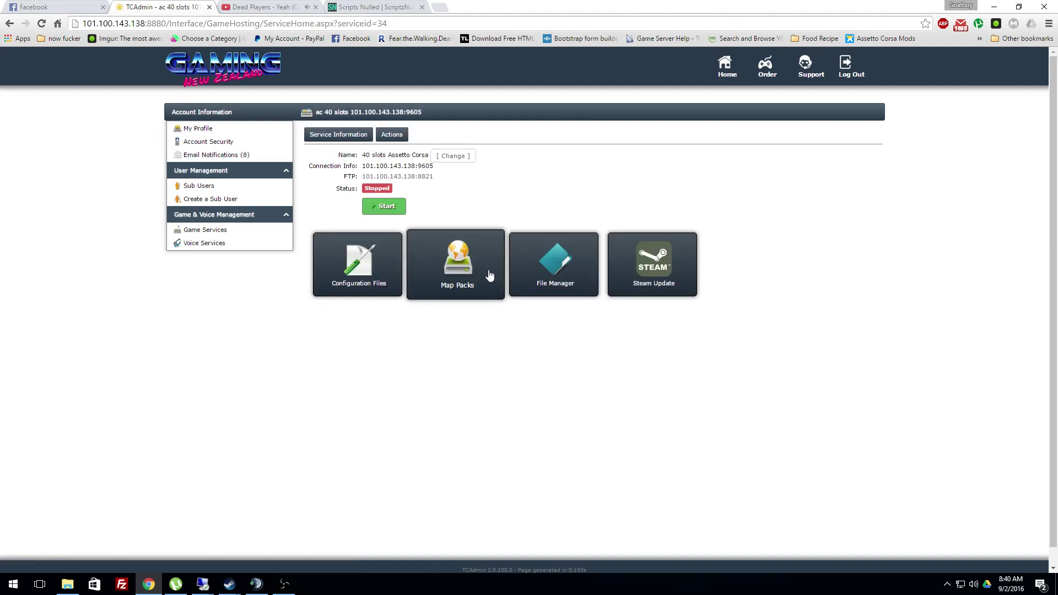
- In File Manager, review the content\tracks folder, then switch to the content\cars folder
left_click(557, 276)
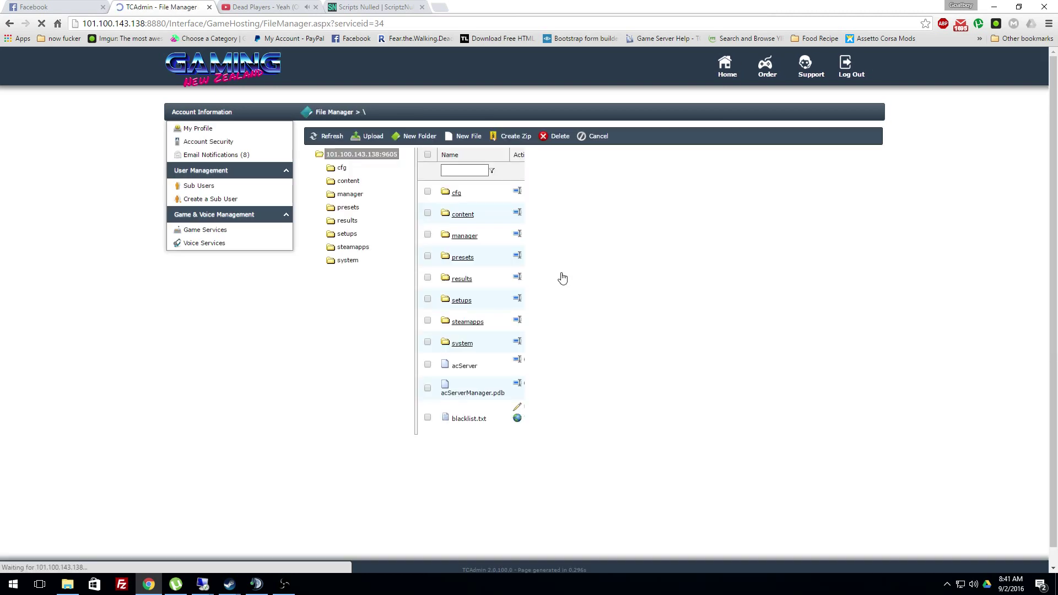
left_click(465, 206)
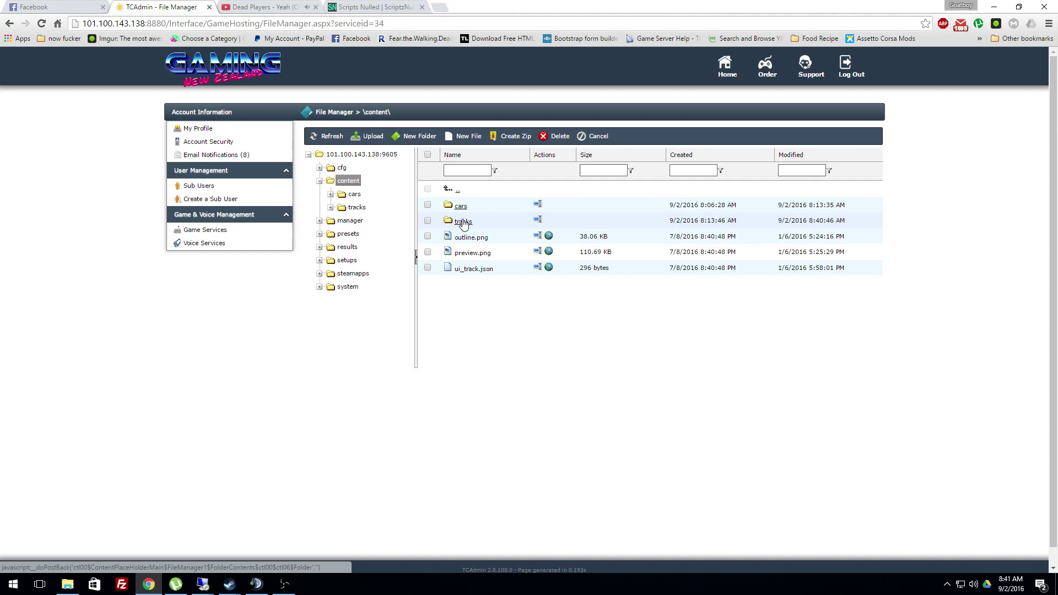
left_click(464, 223)
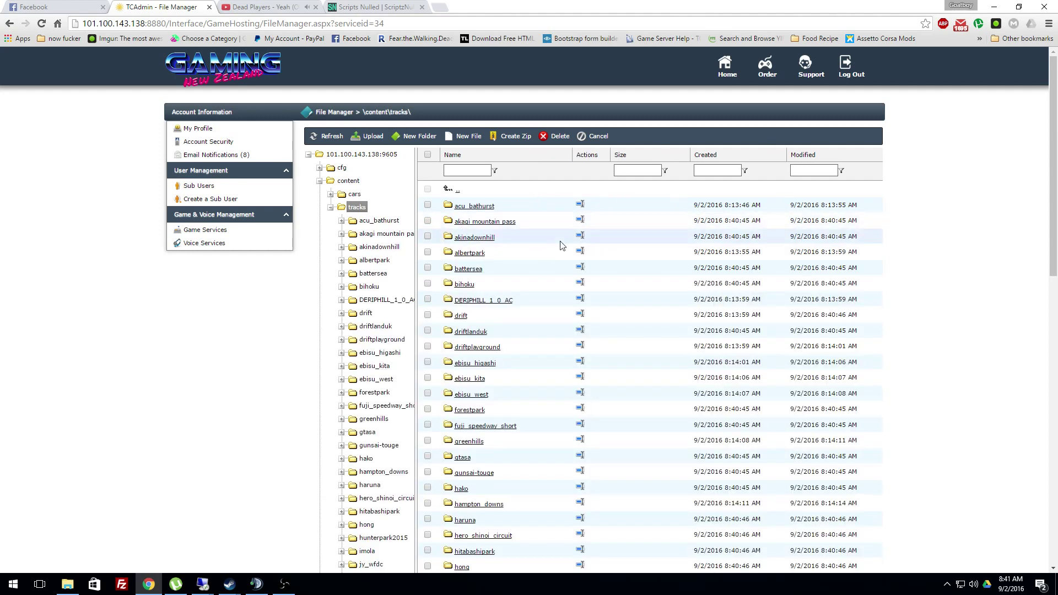
scroll(603, 277, "down", 12)
scroll(603, 276, "up", 12)
left_click(330, 208)
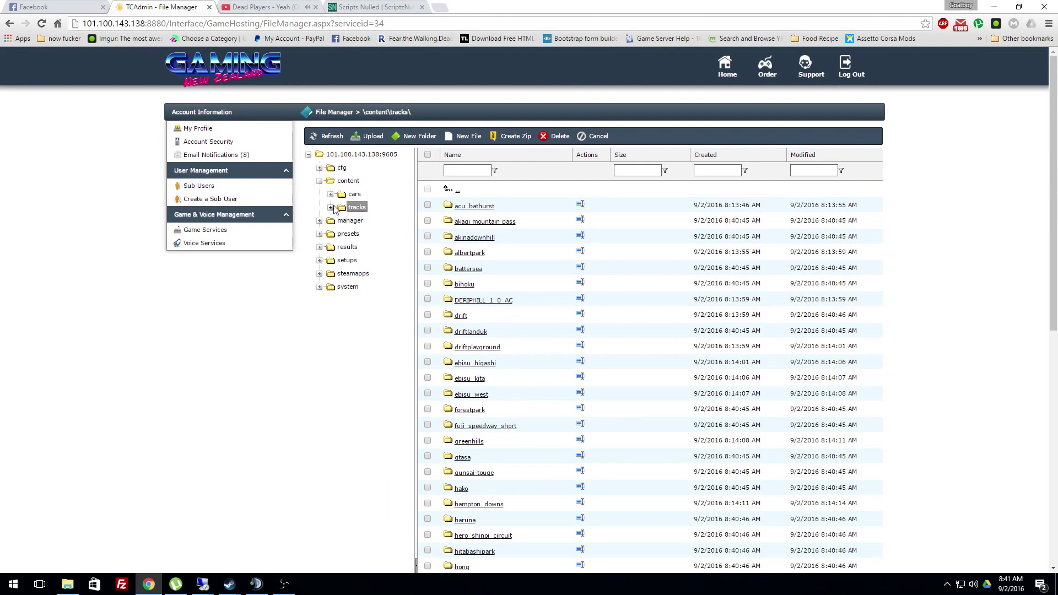
left_click(354, 194)
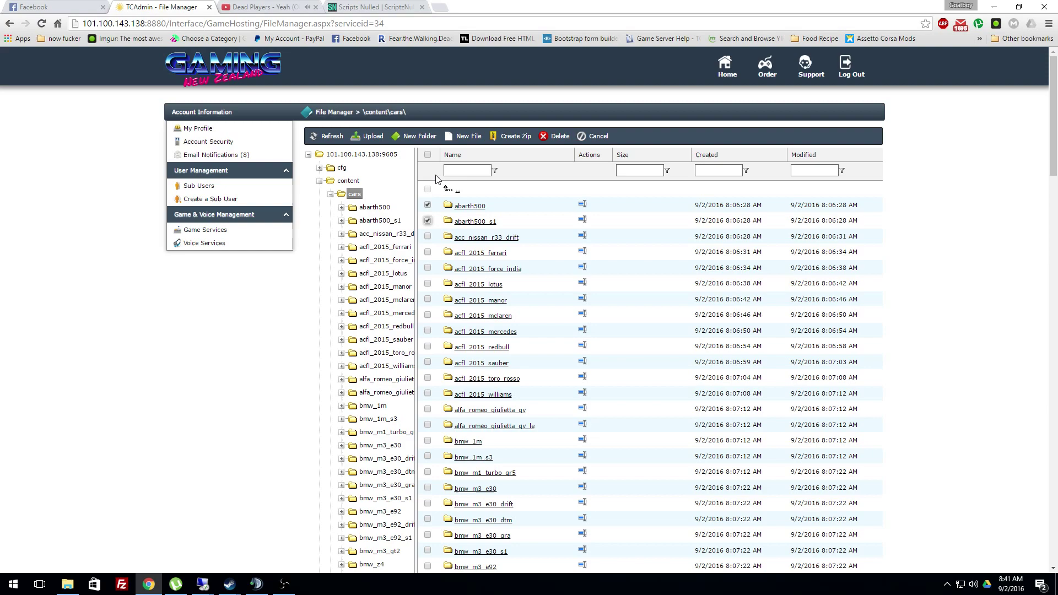
- Select all car folders in content\cars and delete them
left_click(428, 155)
scroll(580, 270, "down", 12)
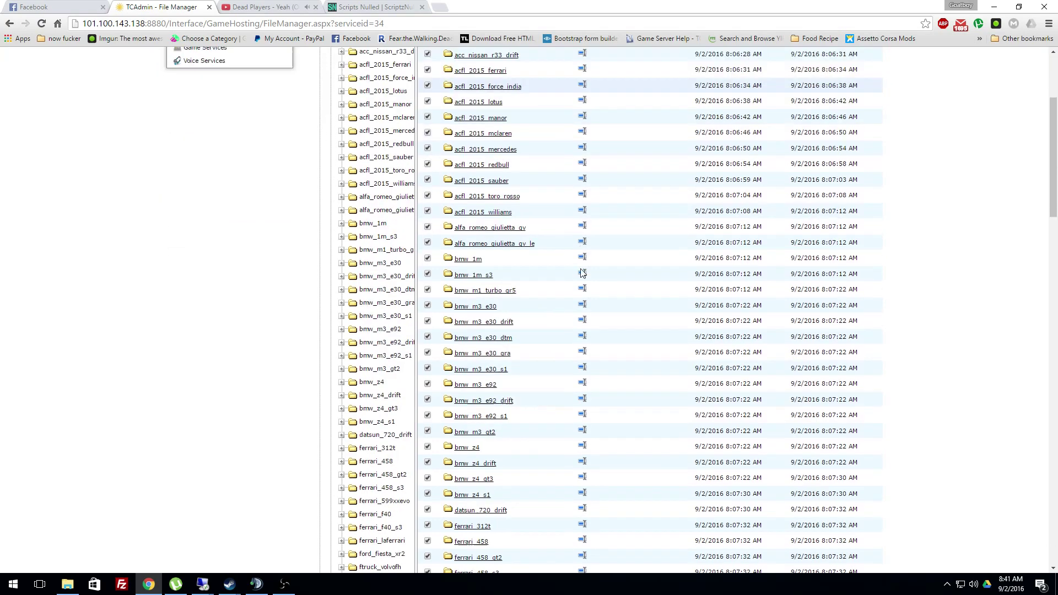
scroll(581, 270, "up", 12)
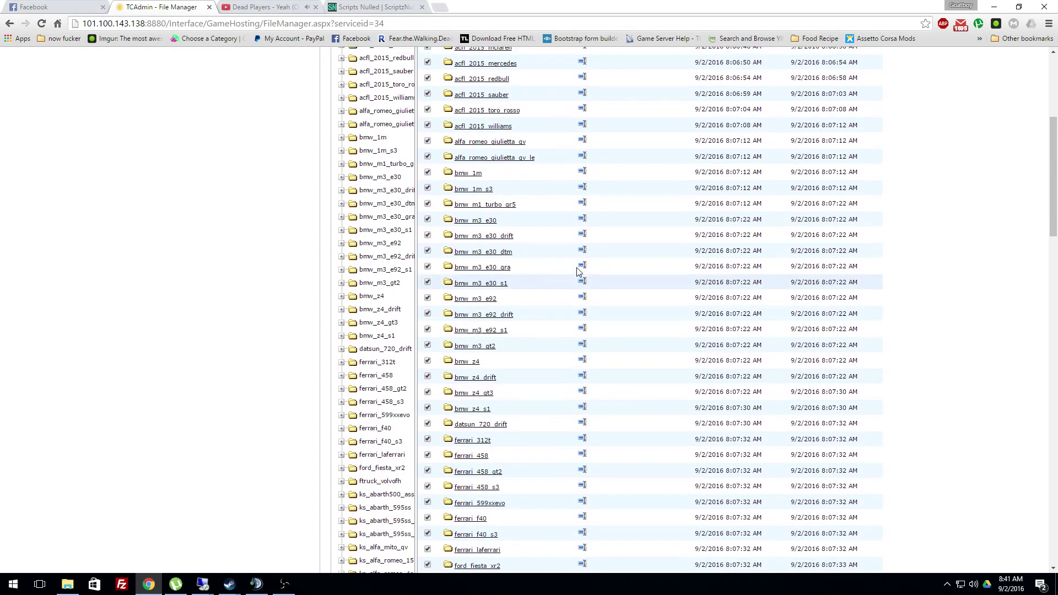
left_click(557, 136)
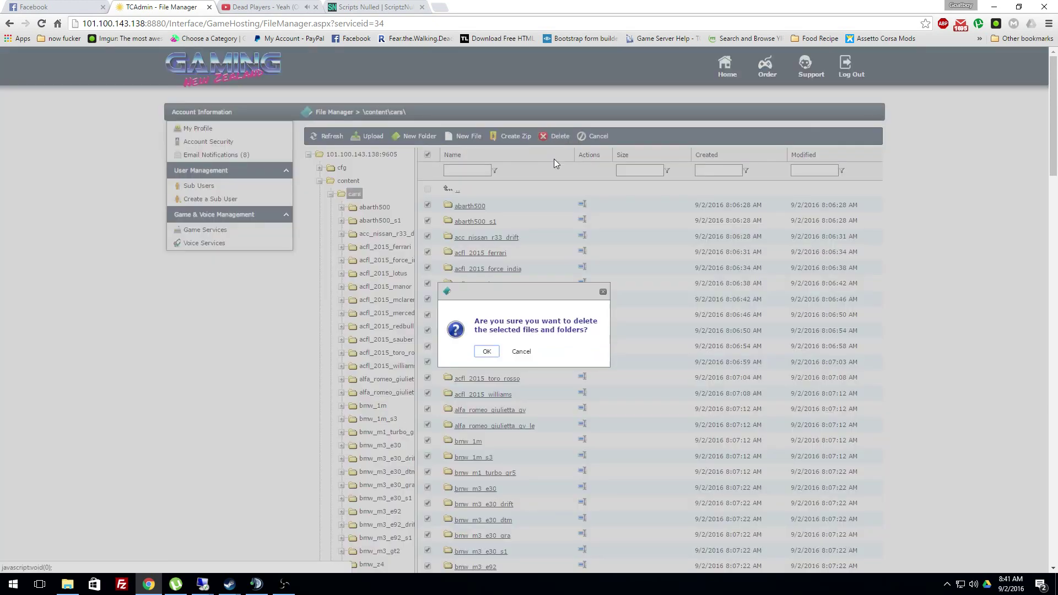
left_click(481, 351)
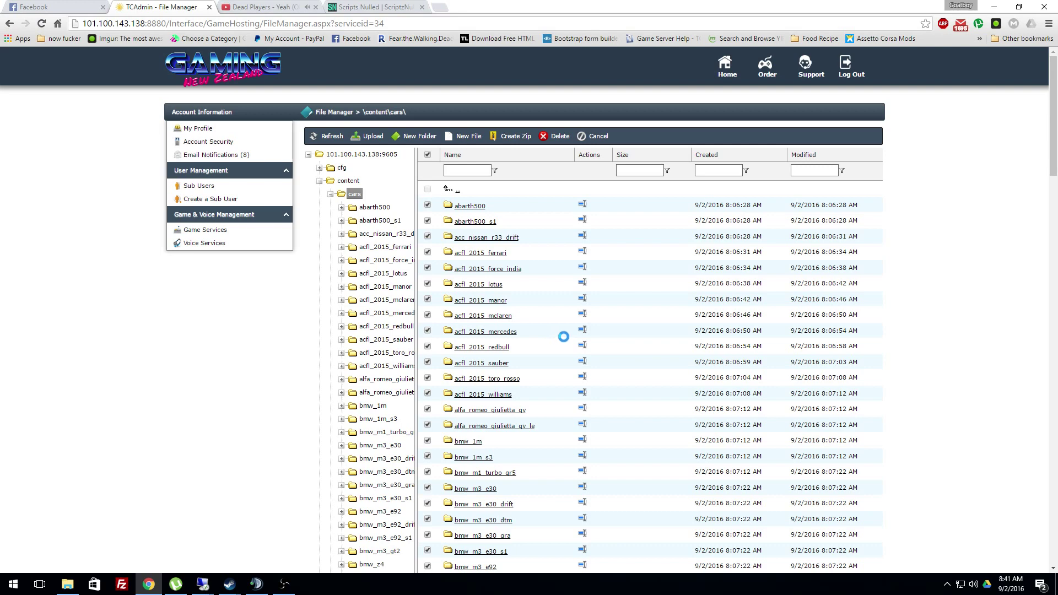
- Delete the remaining car folders in two more rounds until content\cars is empty
scroll(564, 337, "down", 15)
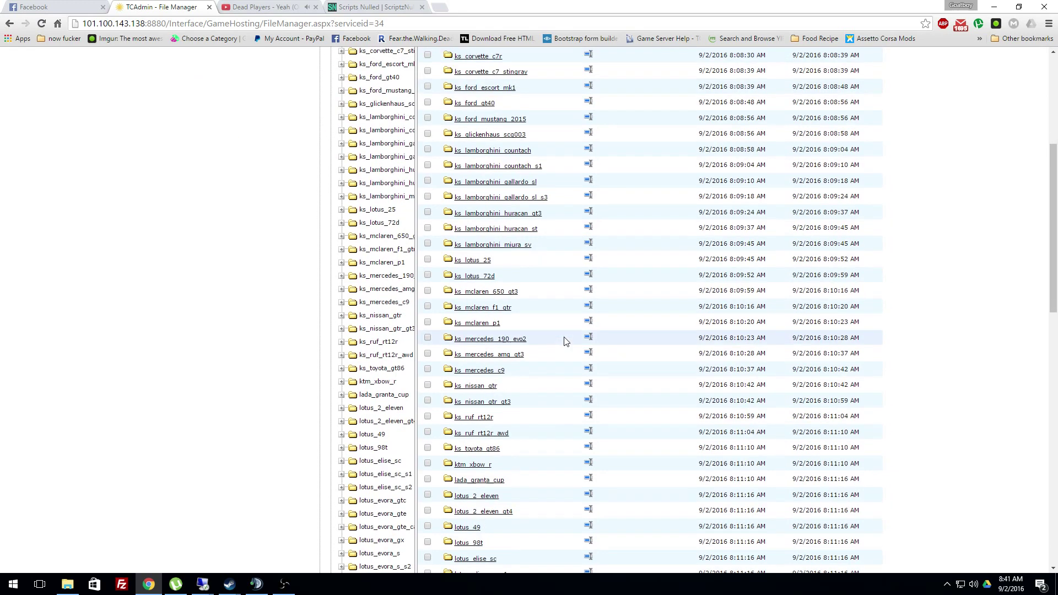
scroll(564, 341, "up", 15)
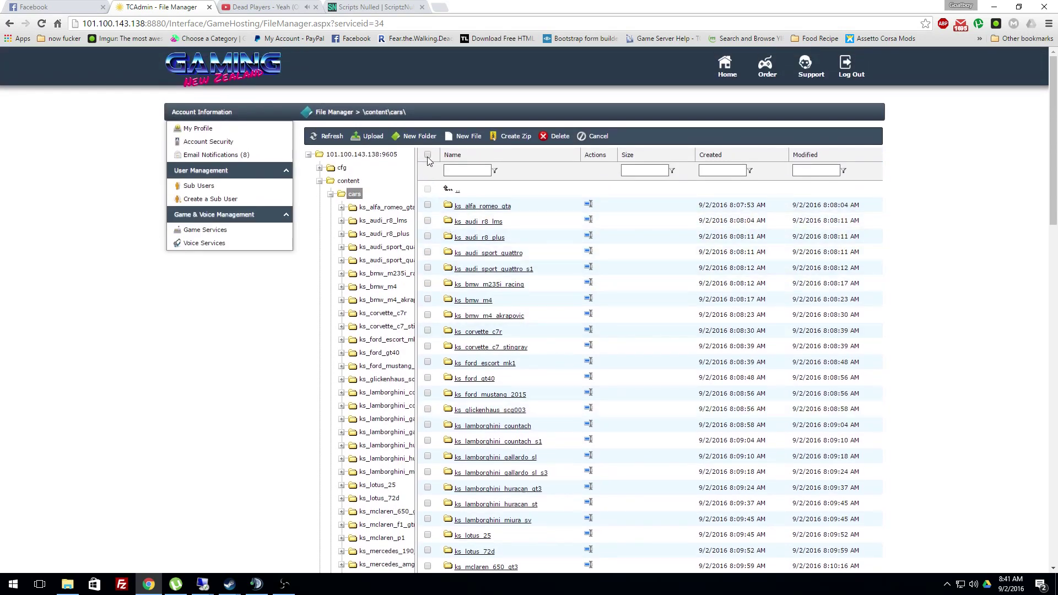
left_click(428, 155)
left_click(562, 138)
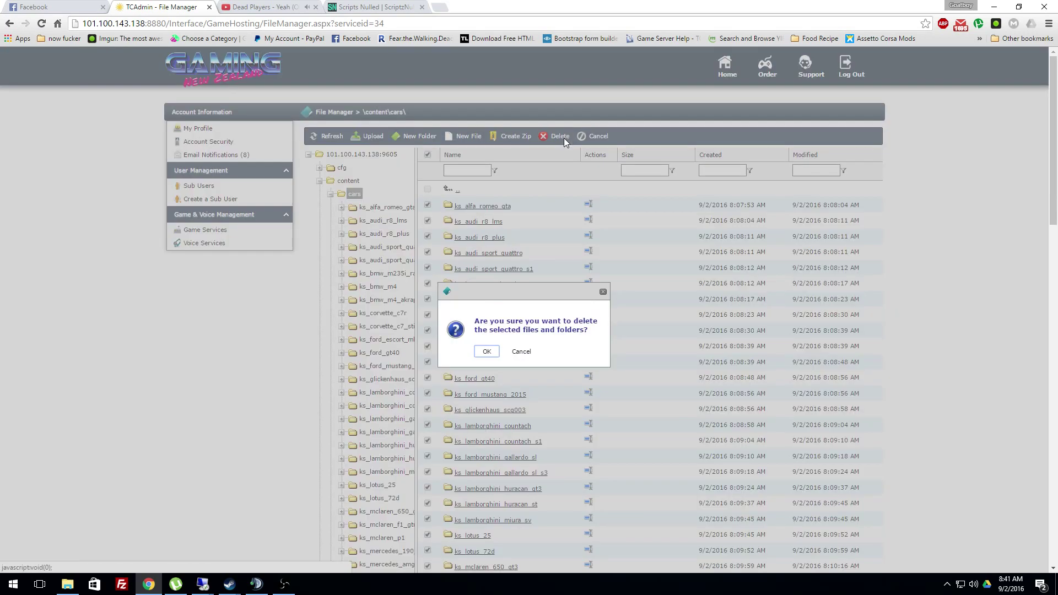
left_click(487, 351)
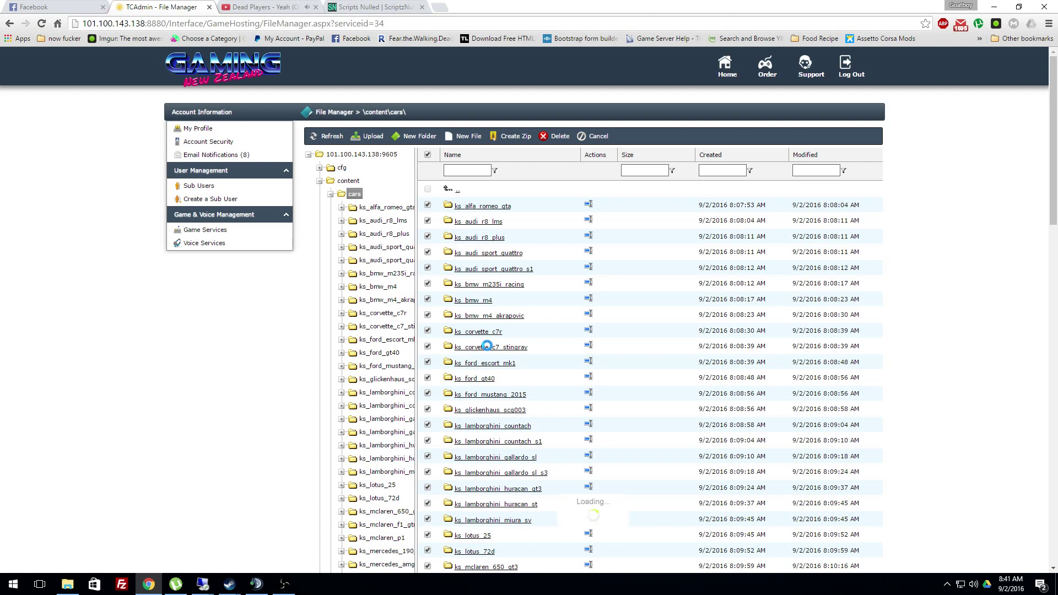
scroll(572, 291, "down", 15)
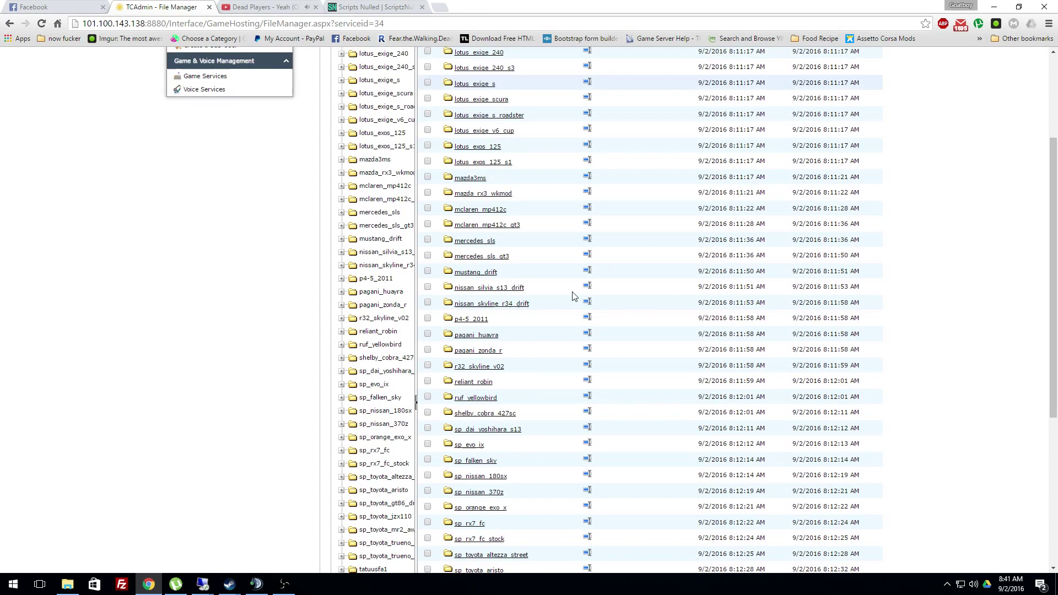
scroll(572, 297, "up", 5)
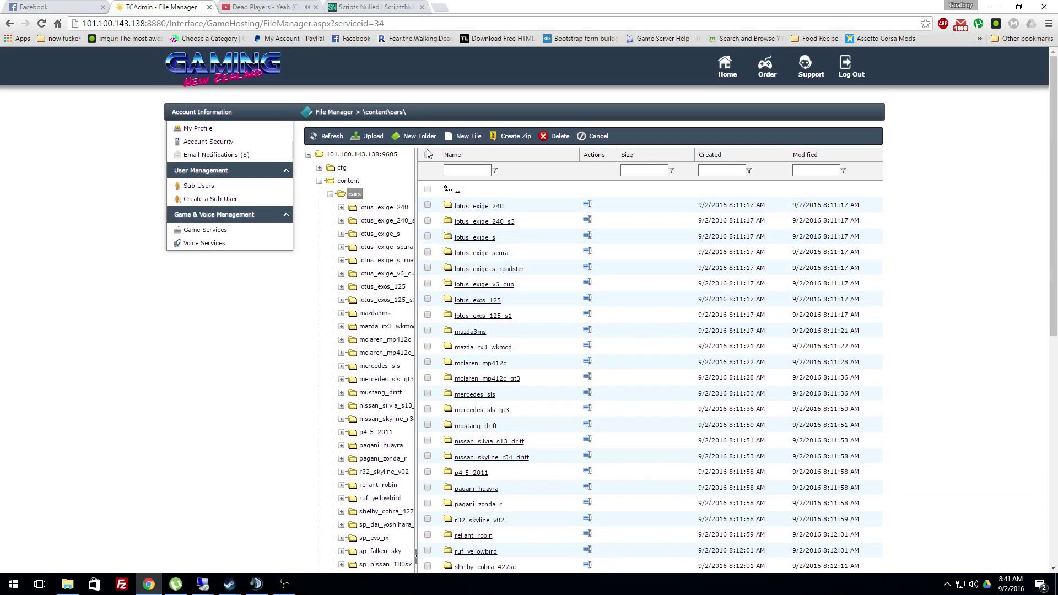
left_click(556, 137)
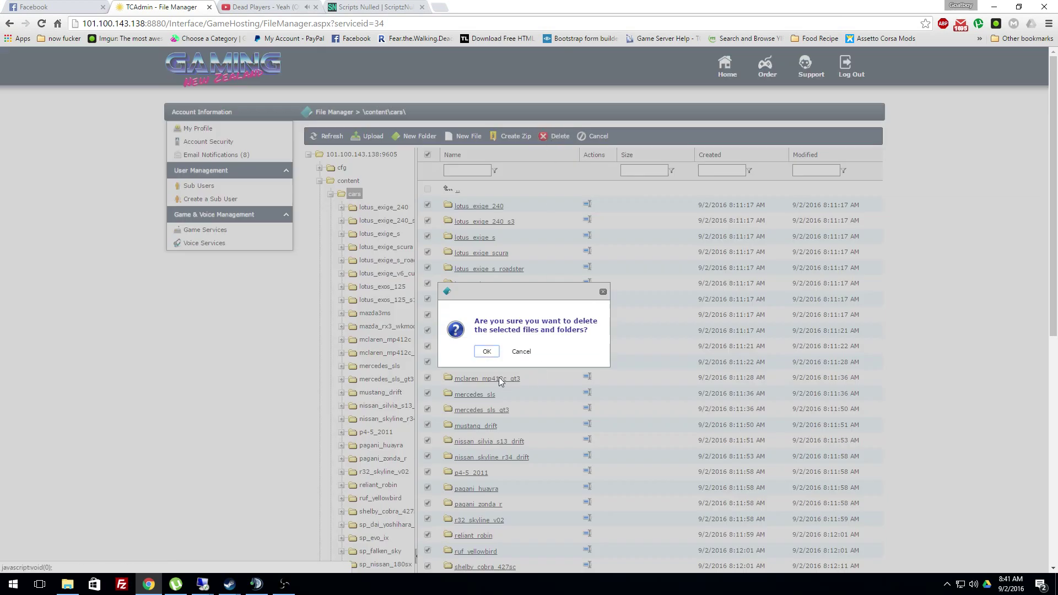
left_click(487, 352)
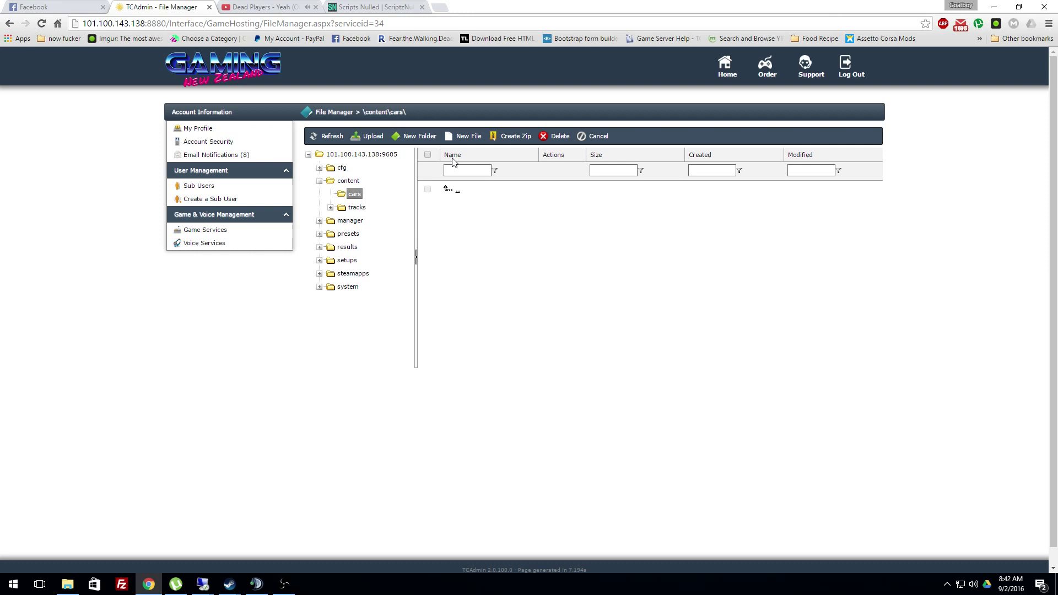
- Launch acServerManager from Steam's common\assettocorsa\server folder in File Explorer
left_click(349, 159)
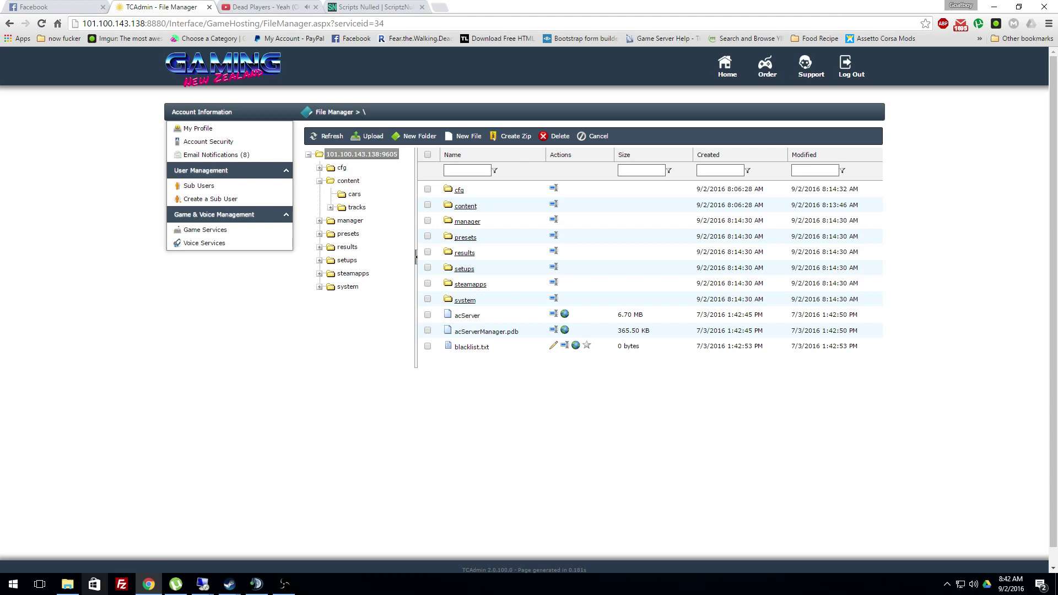
left_click(67, 584)
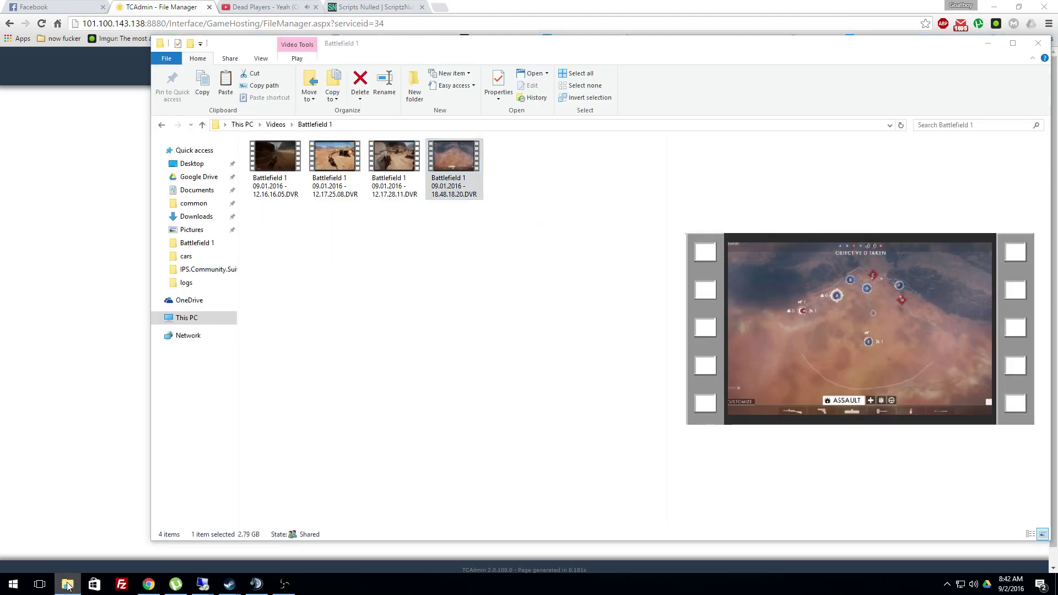
right_click(67, 584)
left_click(65, 586)
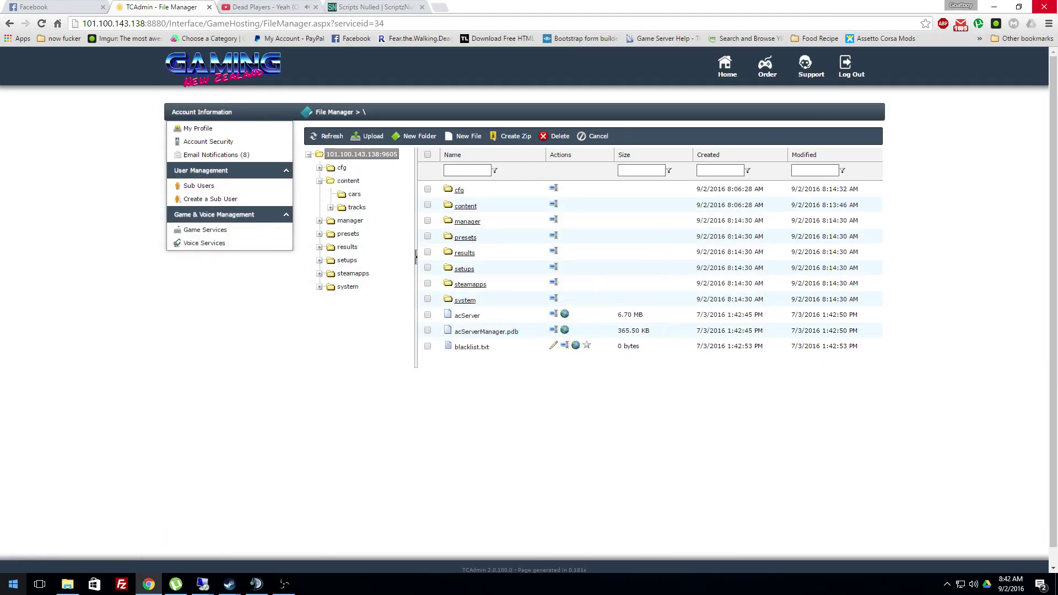
right_click(66, 586)
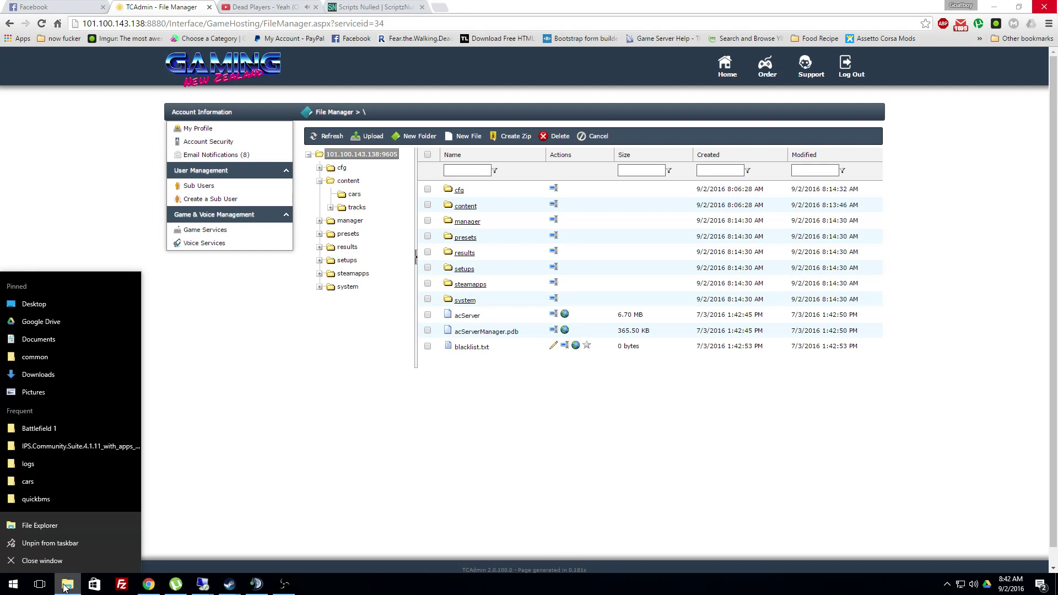
left_click(65, 361)
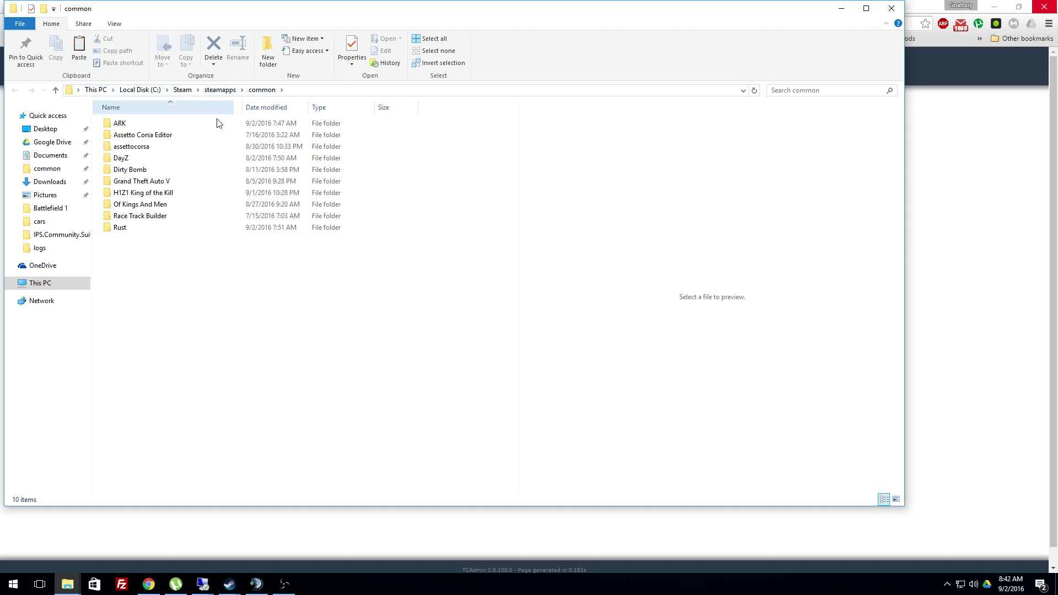
double_click(131, 147)
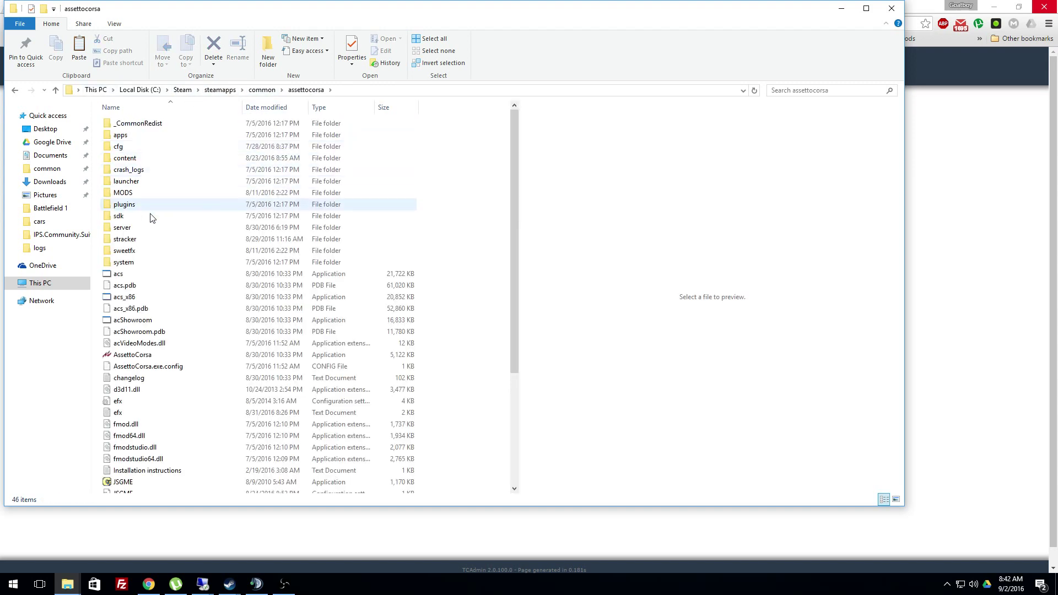
double_click(141, 228)
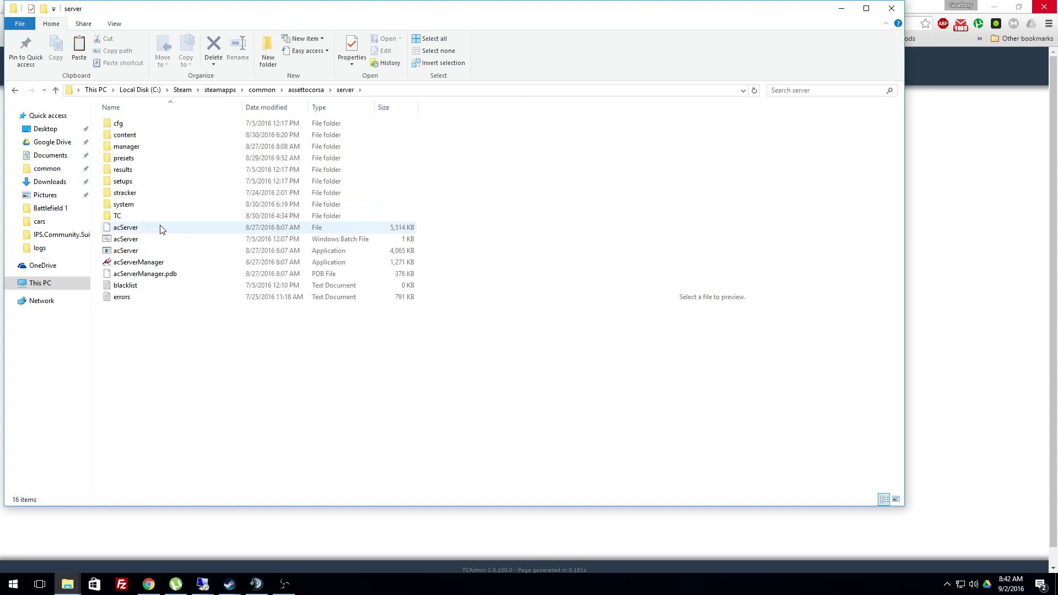
left_click(179, 263)
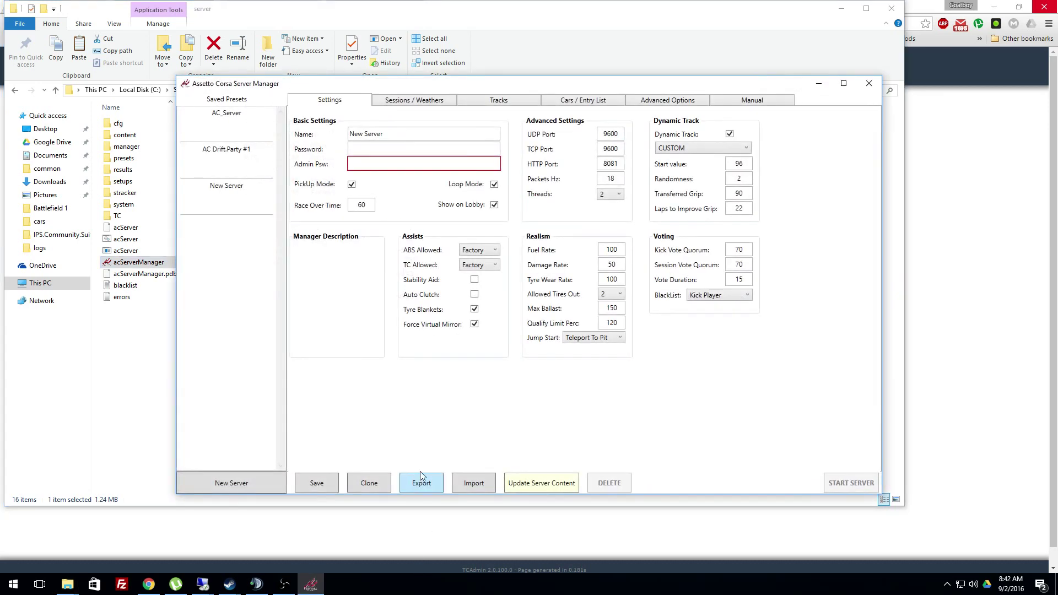
- Load the AC Drift.Party #1 saved preset in Server Manager
left_click_drag(517, 88, 451, 92)
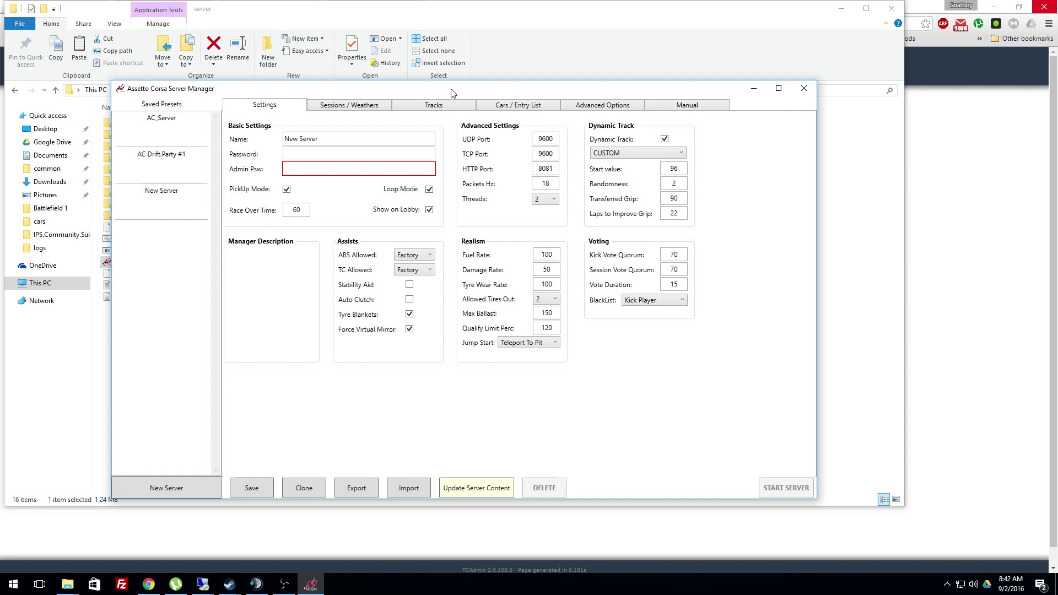
left_click(185, 156)
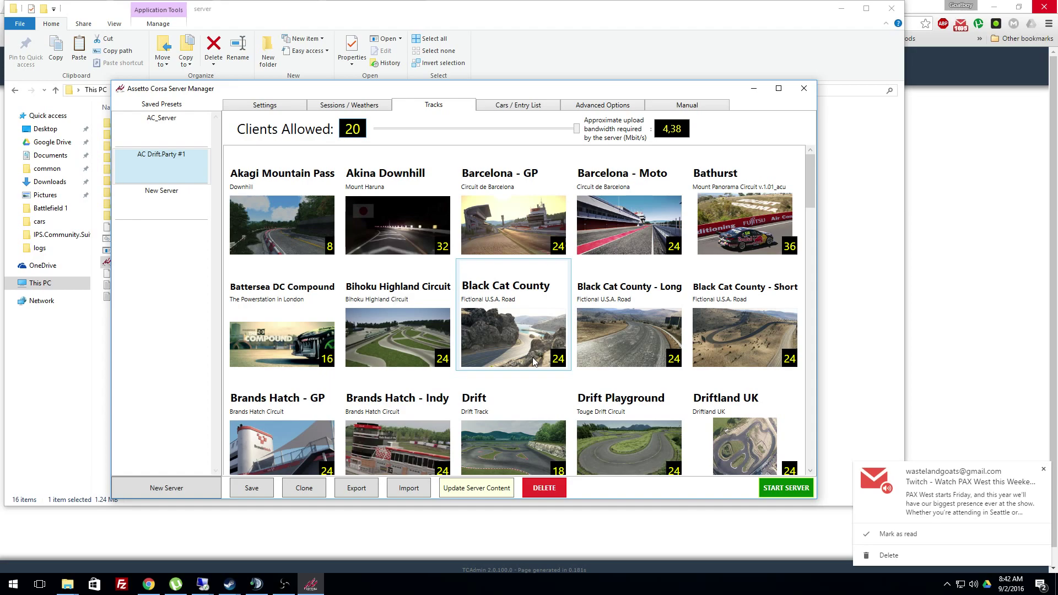
- Select the Drift Playground track and raise Clients Allowed from 20 to 24
scroll(533, 357, "down", 10)
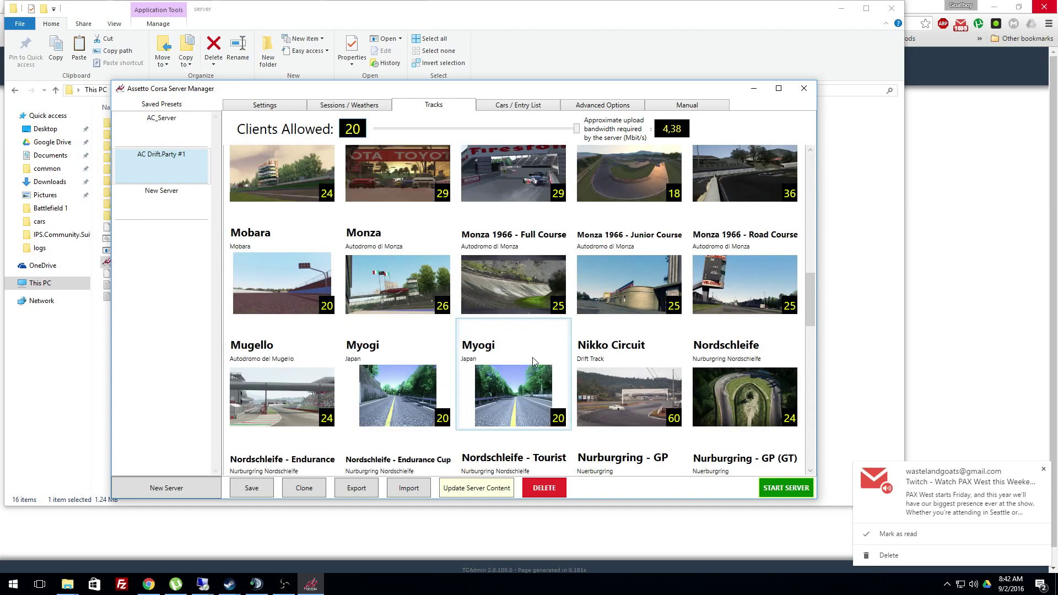
scroll(532, 361, "down", 10)
scroll(533, 361, "up", 3)
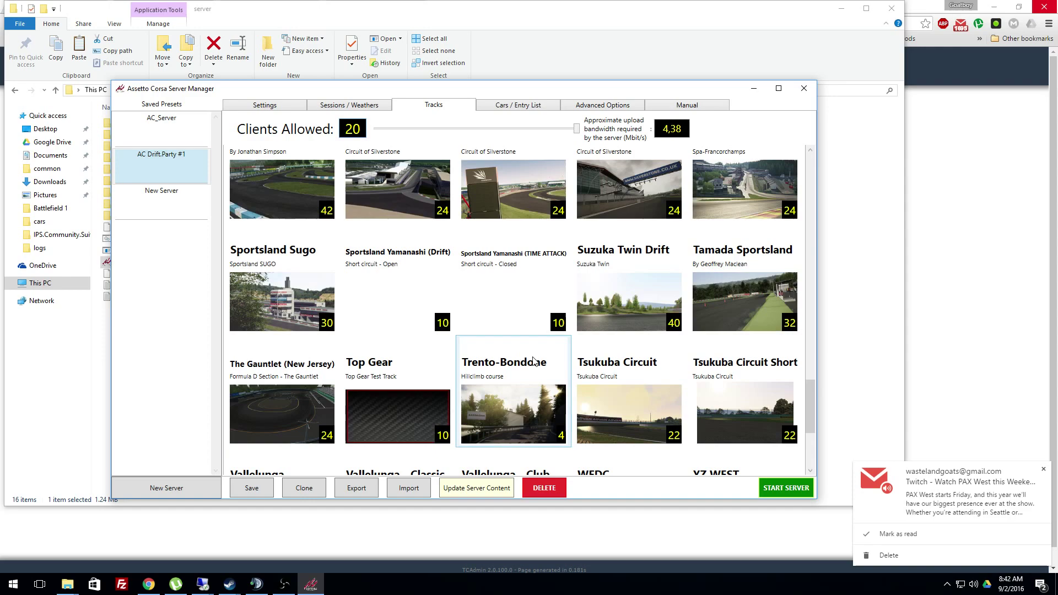
scroll(534, 361, "up", 20)
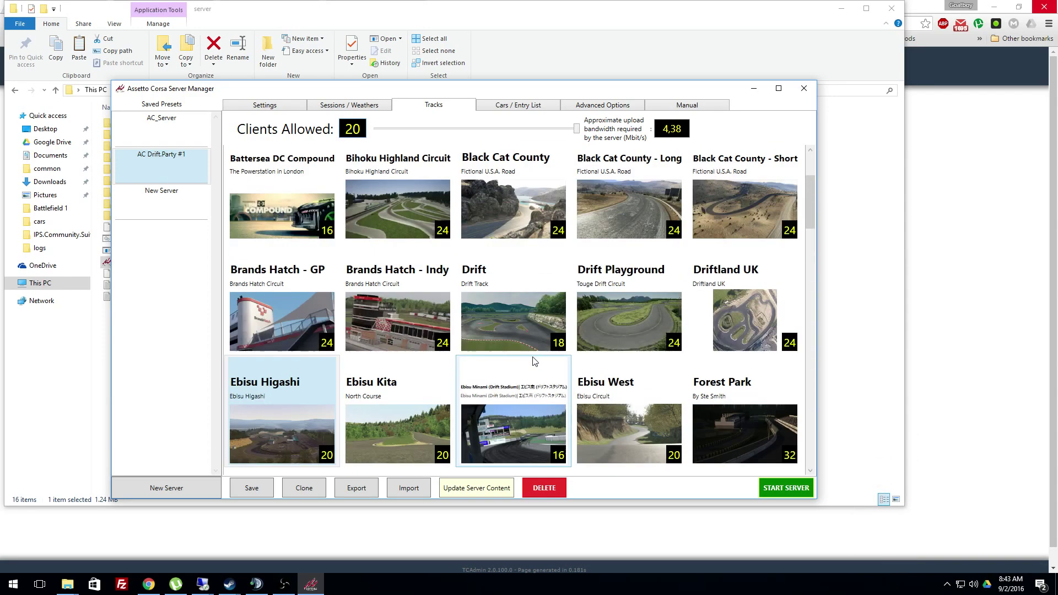
left_click(627, 341)
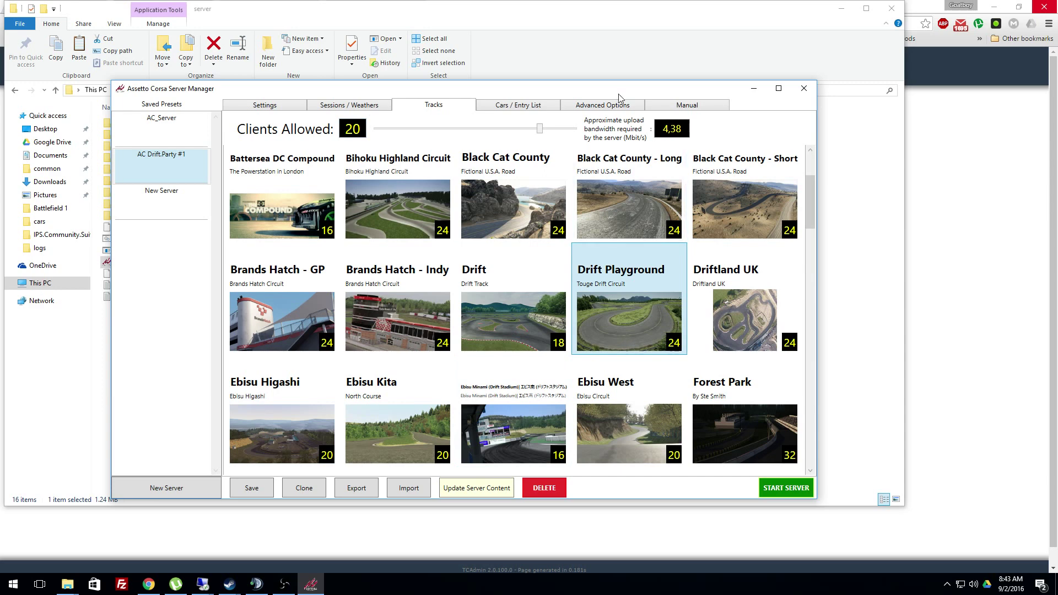
left_click_drag(541, 129, 577, 128)
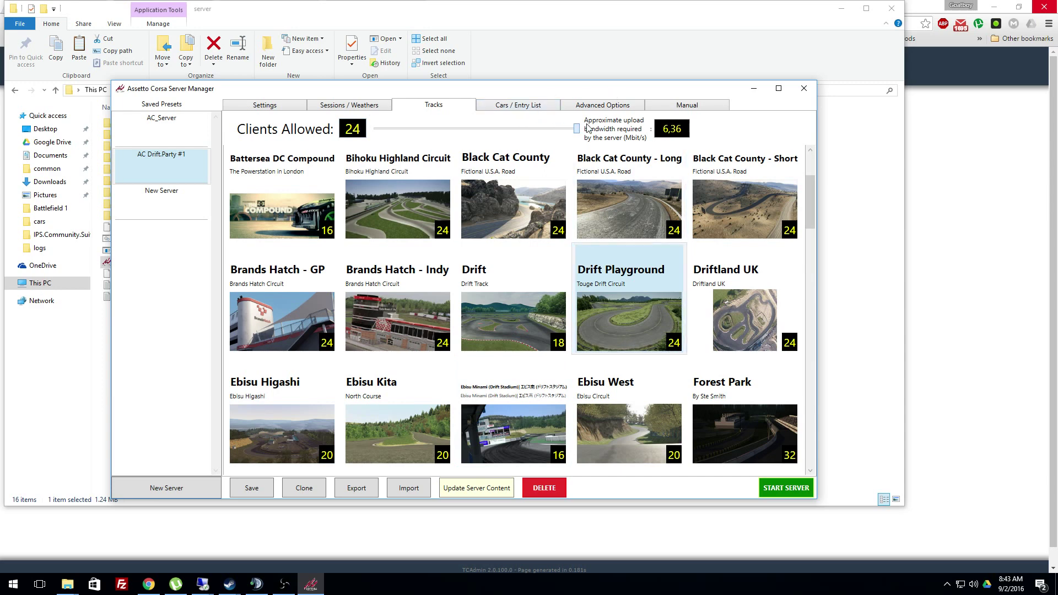
- Untick the Toyota Mark II JZX100, Chaser Tourer V, SDC s14, SDC 180sx and RX-7 FC3S
left_click(527, 107)
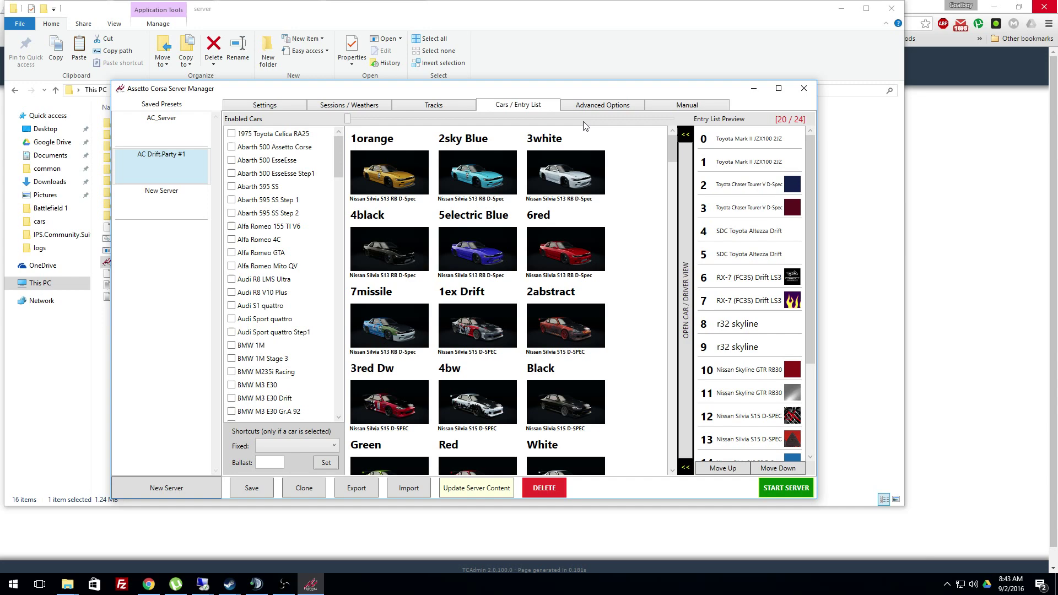
scroll(739, 198, "down", 2)
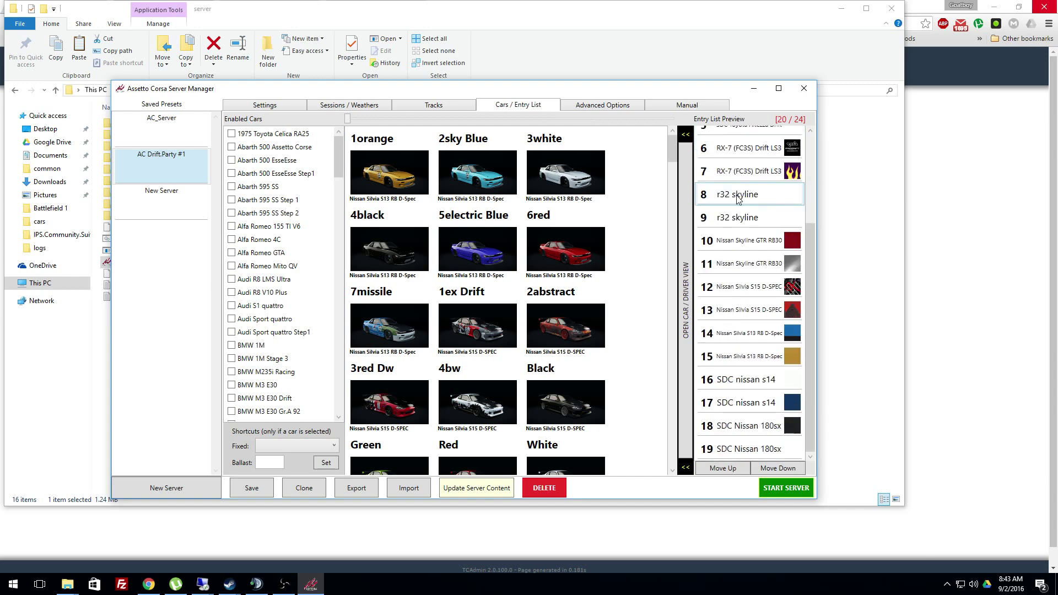
scroll(331, 228, "down", 6)
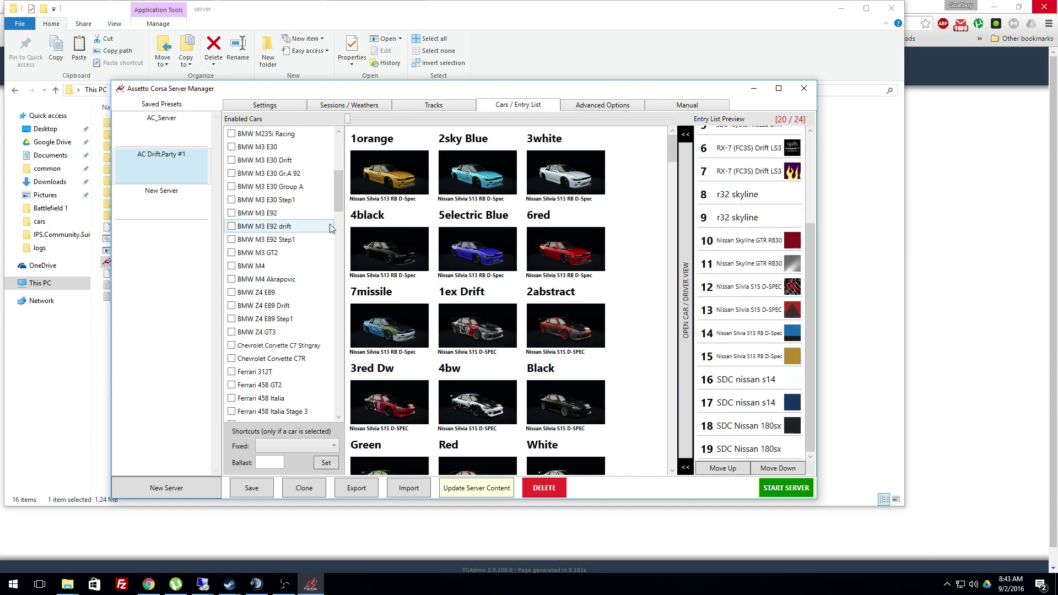
scroll(331, 228, "down", 20)
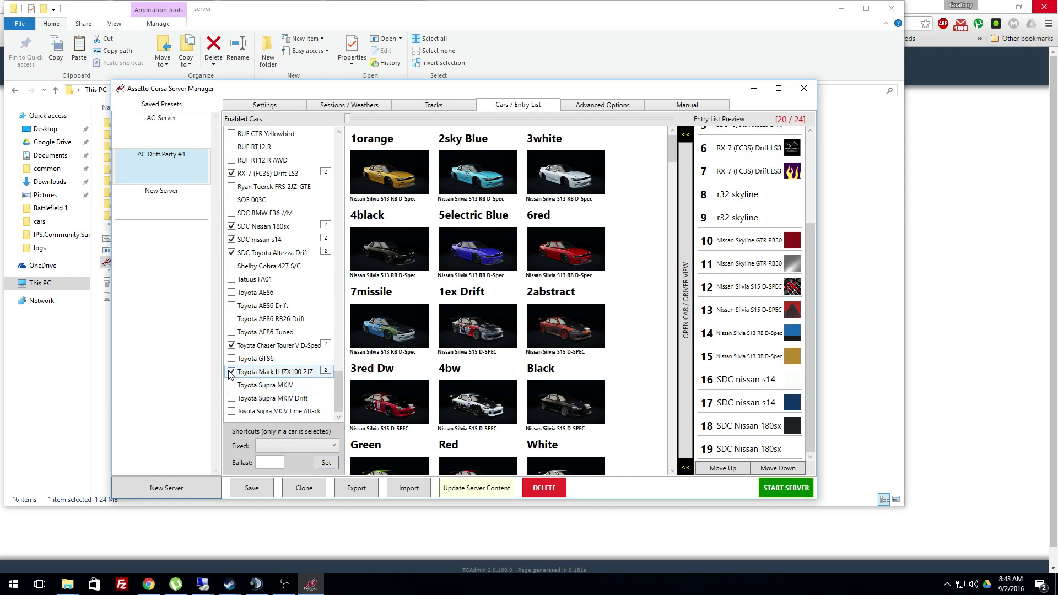
left_click(232, 345)
key("Return")
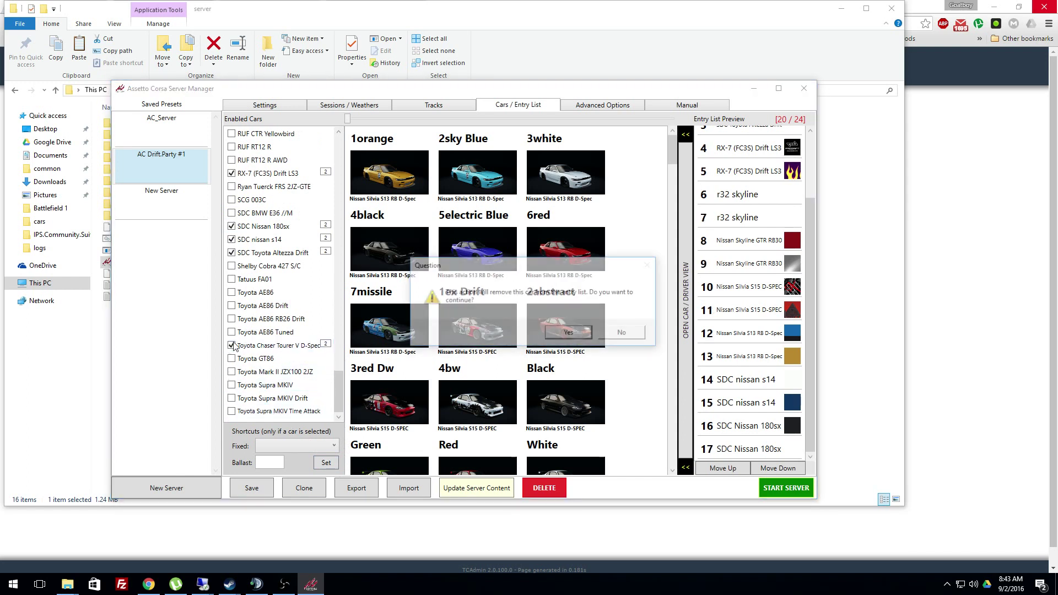
left_click(232, 371)
key("Return")
key("Return")
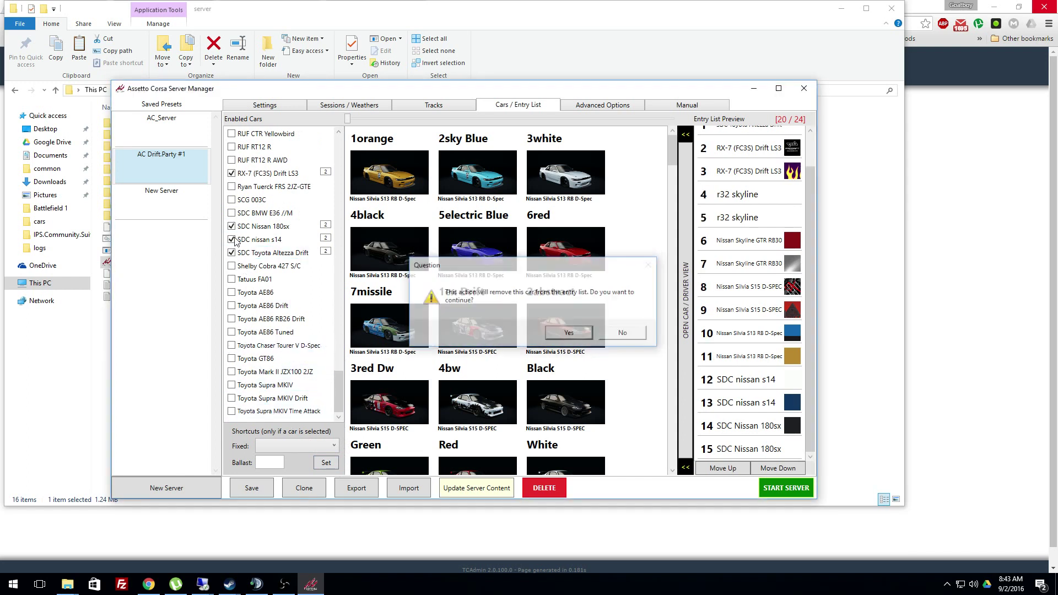
left_click(232, 239)
key("Return")
left_click(231, 226)
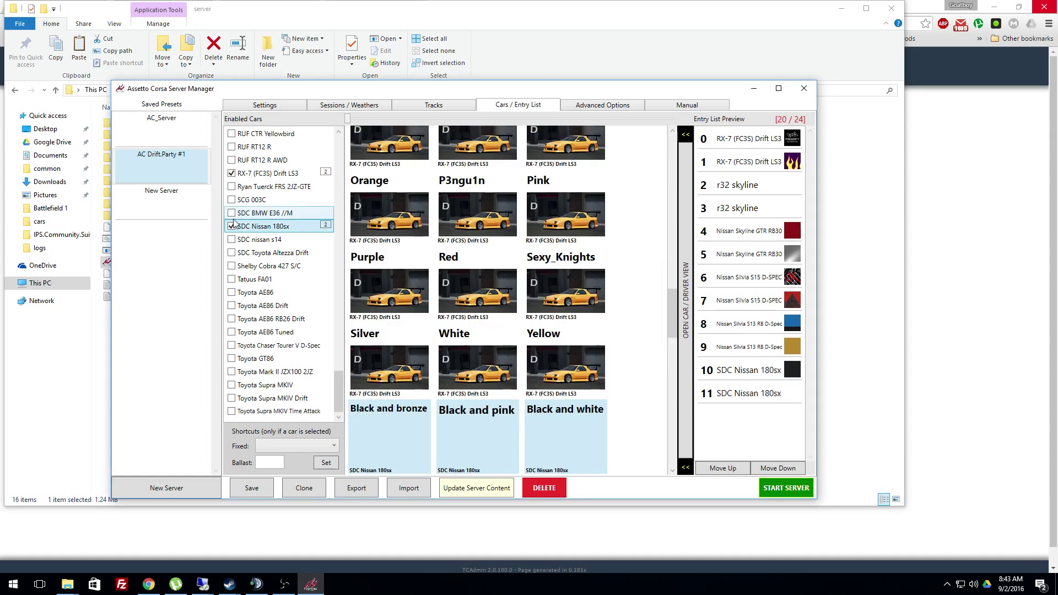
key("Return")
left_click(231, 173)
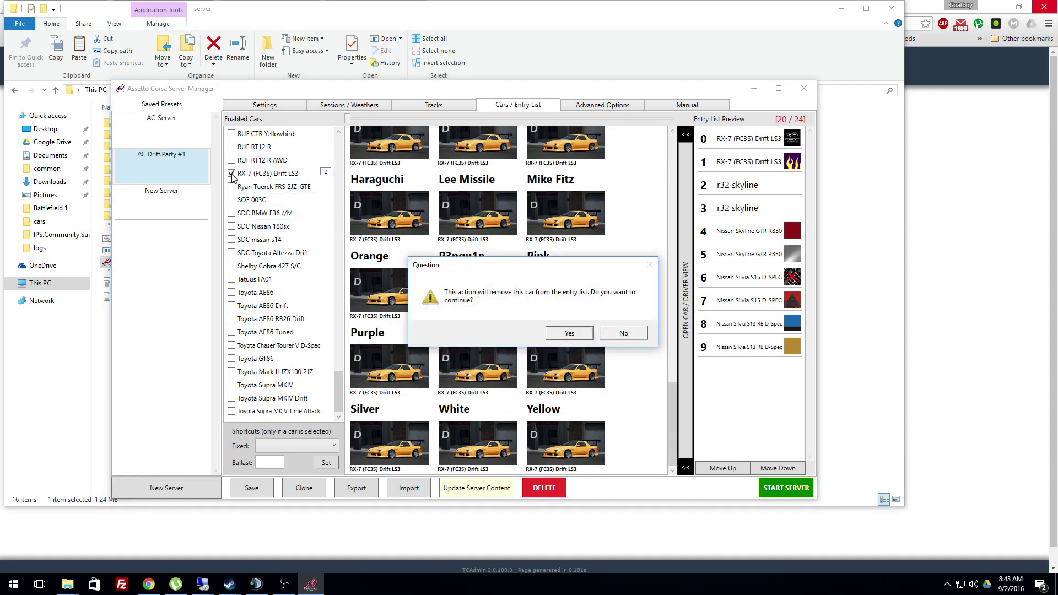
key("Return")
- Untick the r32 skyline, Skyline GTR RB30, Silvia S15 D-SPEC and Silvia S13 RB D-Spec
scroll(303, 283, "up", 6)
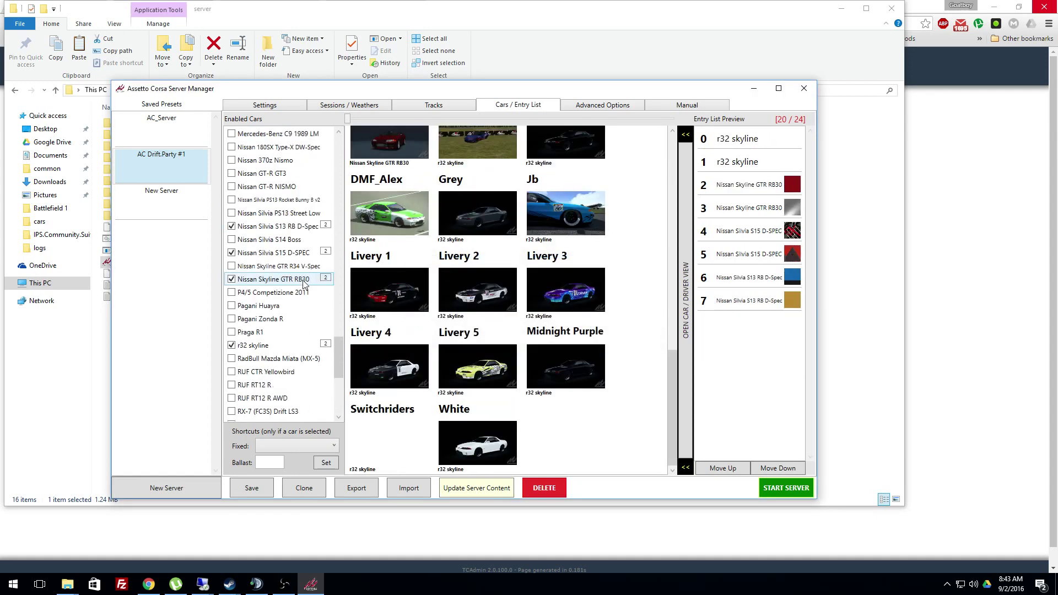
left_click(231, 345)
key("Return")
left_click(232, 279)
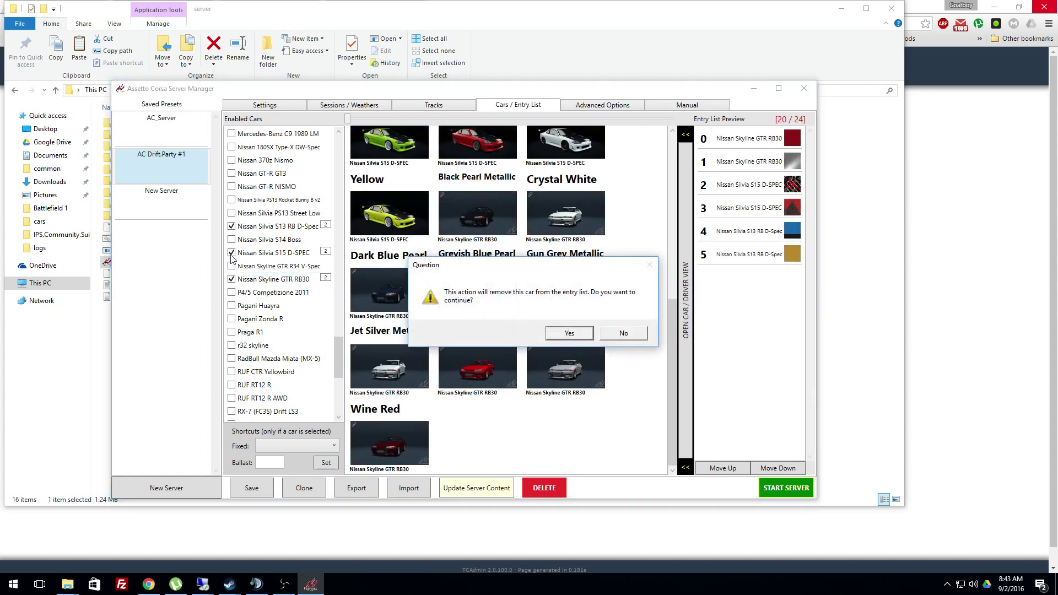
key("Return")
left_click(232, 226)
key("Return")
left_click(232, 252)
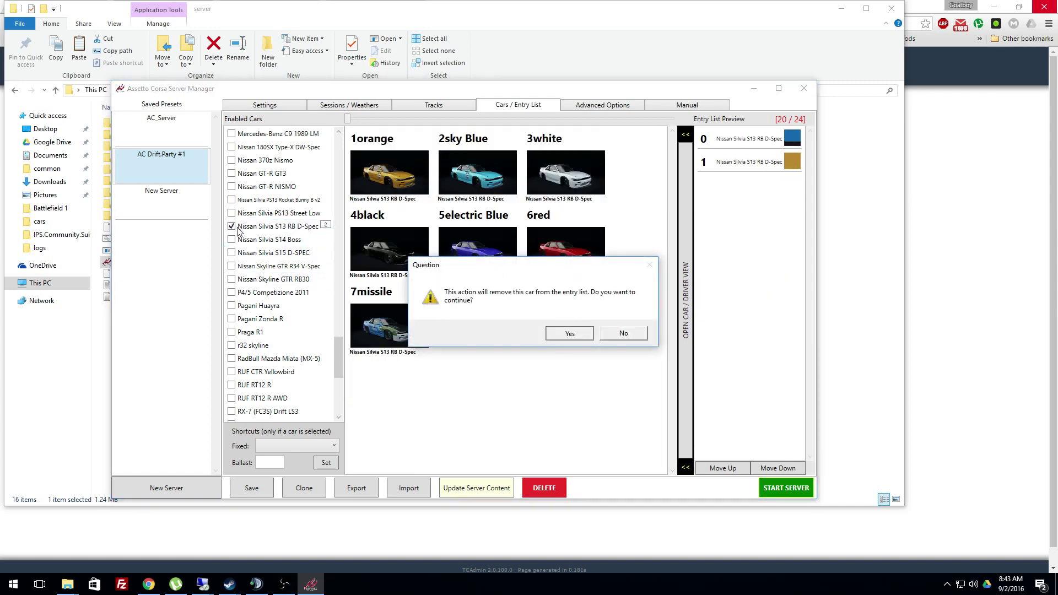
key("Return")
scroll(285, 270, "up", 6)
scroll(285, 270, "up", 20)
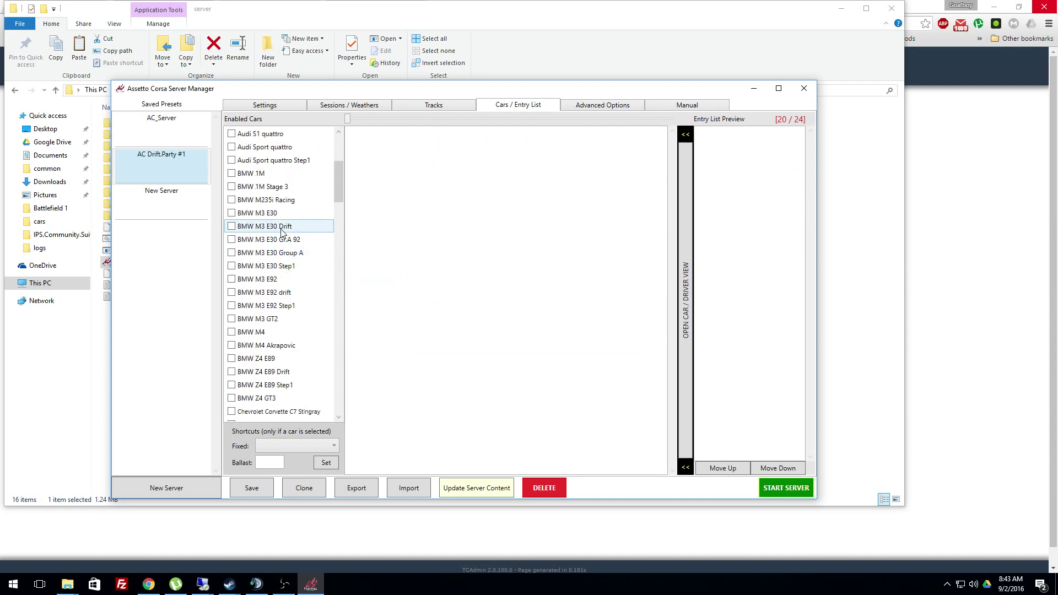
- Enable the BMW M3 E30 Drift and add five skins: Dgfx Vinyl, Falken, Jtc Drift, Nitto Red, Nitto White
left_click(231, 226)
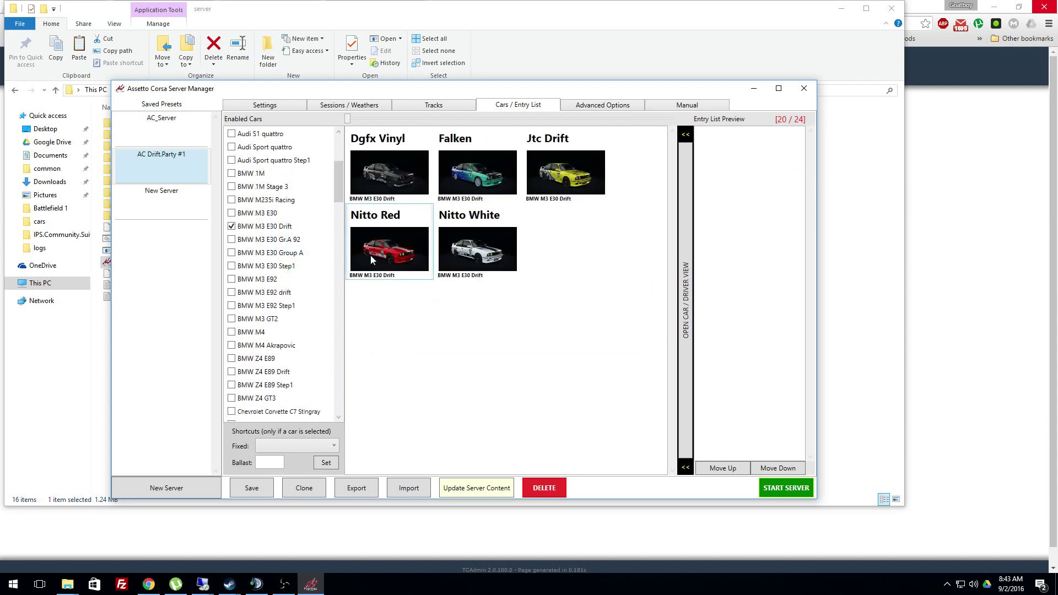
left_click(417, 170)
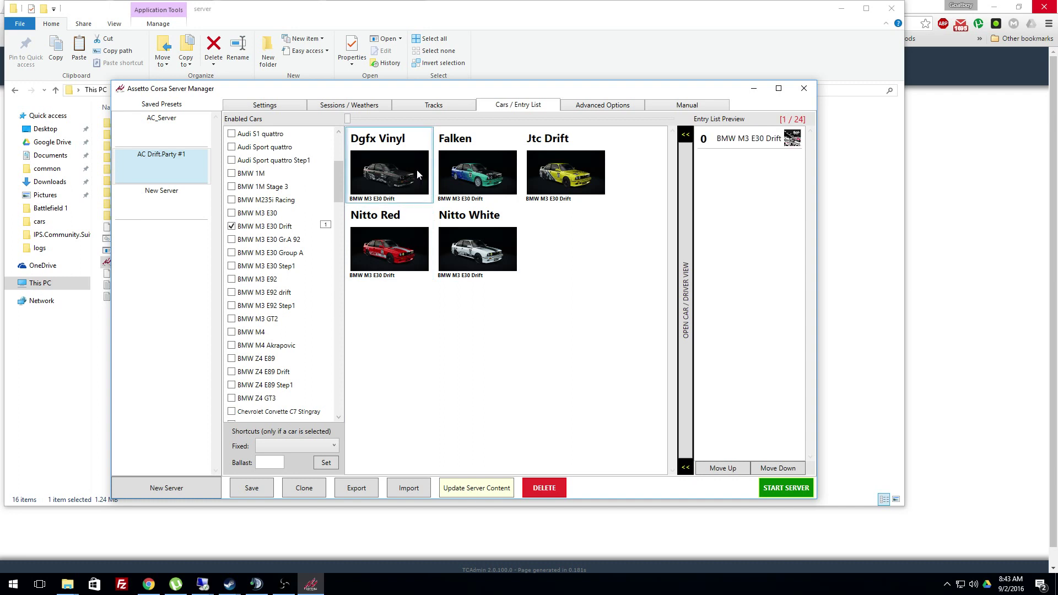
left_click(478, 173)
left_click(551, 172)
left_click(424, 230)
left_click(484, 247)
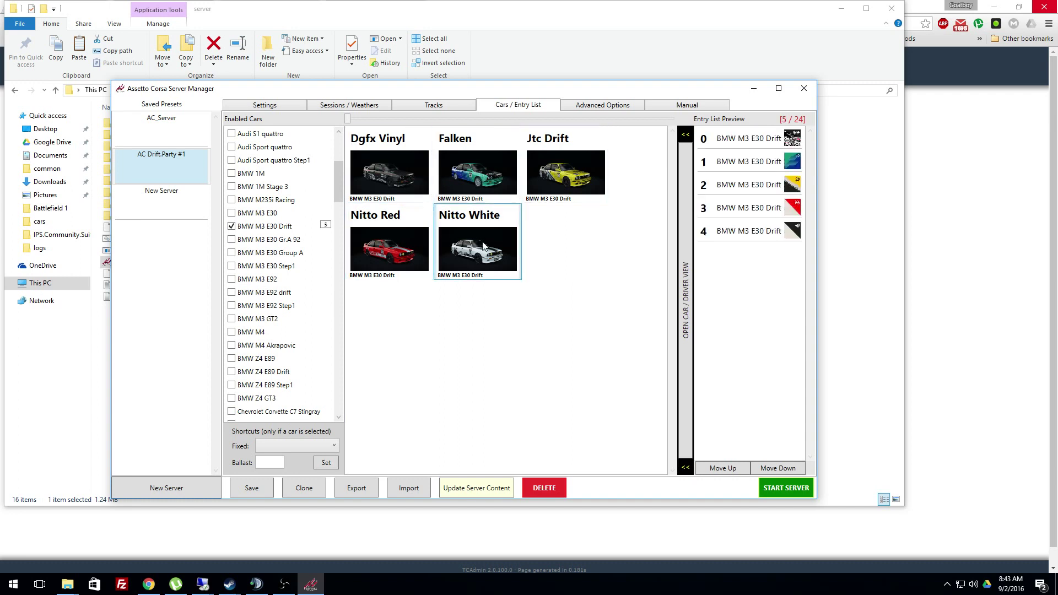
- Enable the Mazda RX-7 Tuned and add seven entries: Kunos 63–66, Brilliant Black, Brilliant Black B, Blue Mica B
scroll(267, 292, "down", 13)
scroll(264, 306, "down", 12)
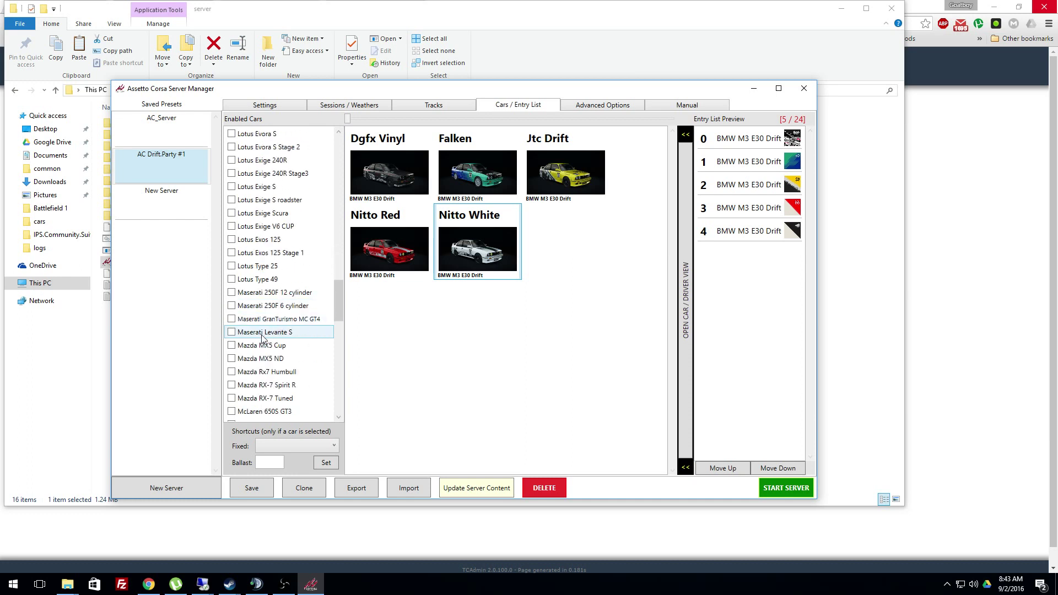
scroll(243, 354, "down", 1)
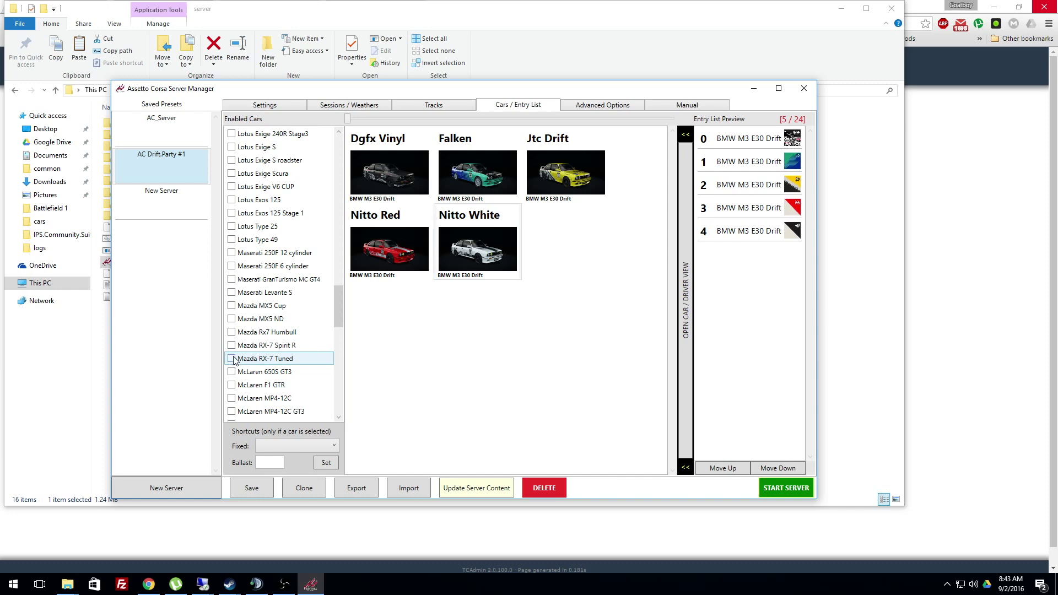
left_click(232, 358)
scroll(565, 352, "down", 3)
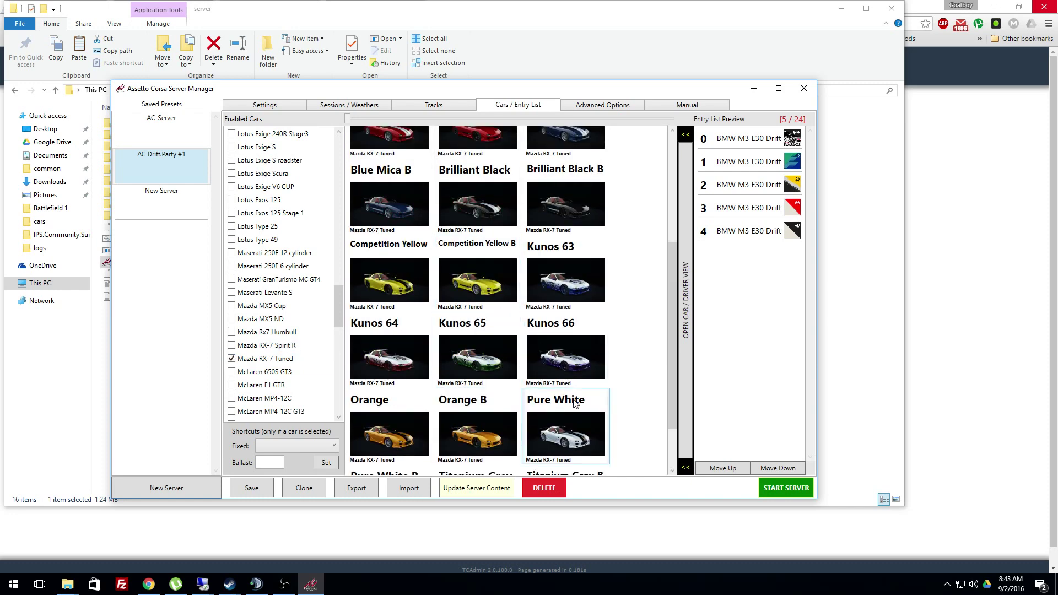
left_click(565, 361)
left_click(478, 358)
left_click(389, 358)
left_click(564, 286)
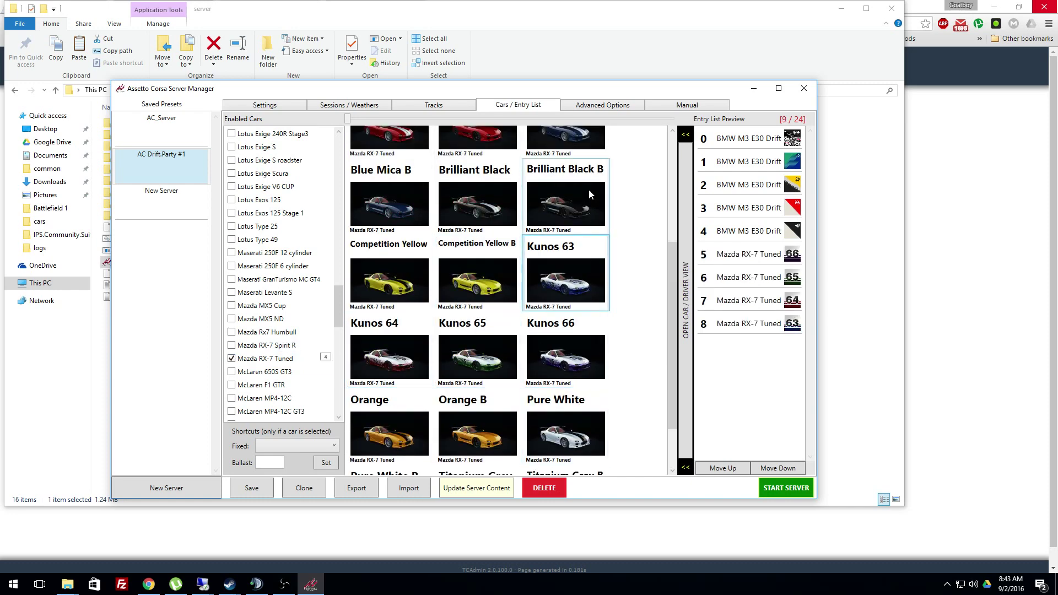
left_click(589, 189)
left_click(445, 207)
left_click(392, 204)
- Enable the Toyota AE86 Drift and add twelve AE86 entries, filling the list to 24/24
scroll(283, 331, "down", 7)
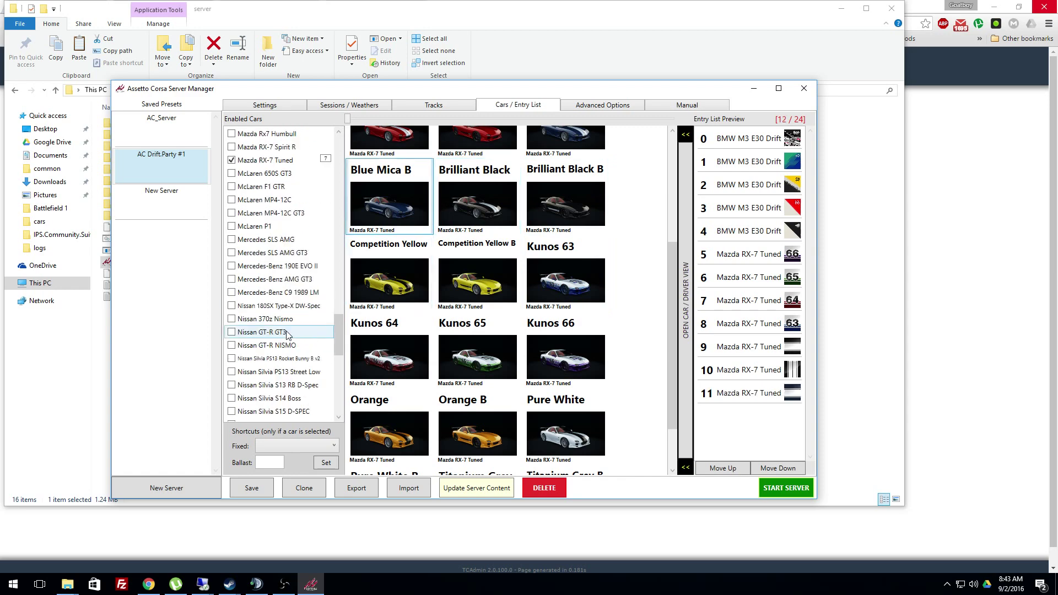
scroll(287, 335, "down", 5)
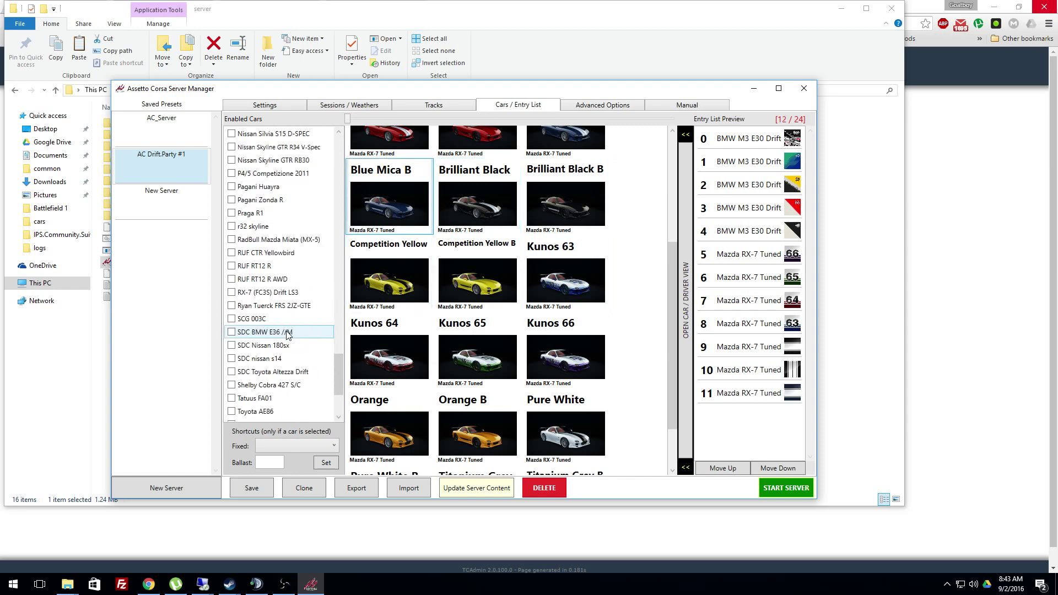
scroll(284, 333, "down", 3)
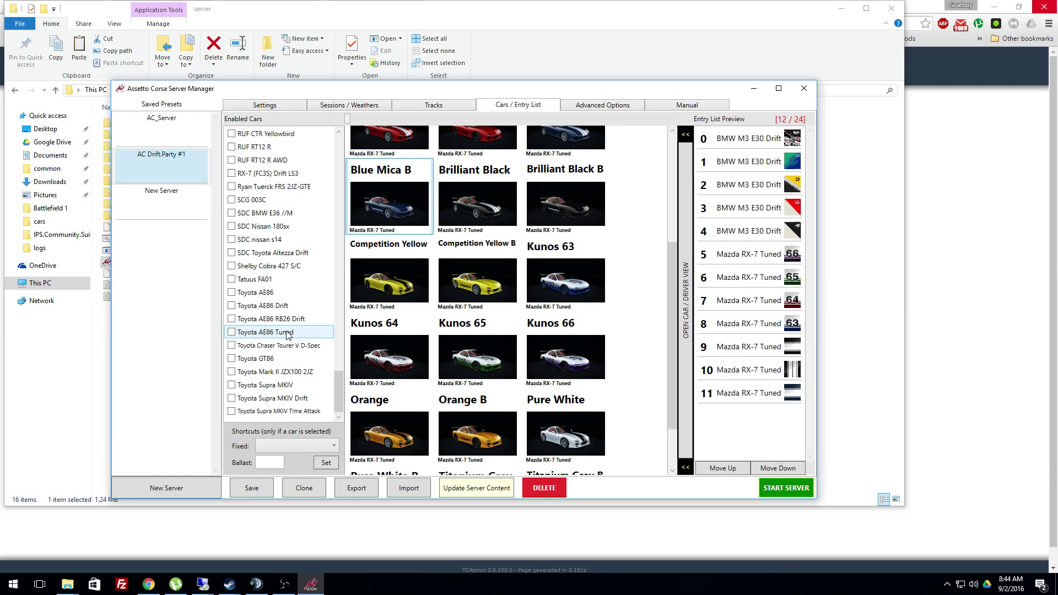
left_click(232, 306)
scroll(573, 297, "down", 4)
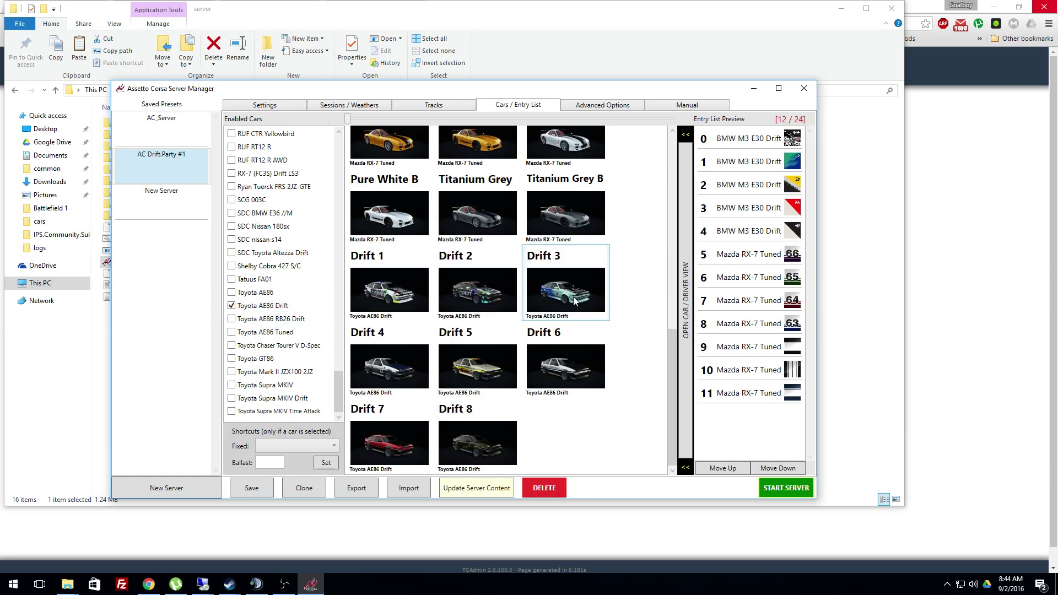
left_click(498, 429)
left_click(416, 433)
left_click(380, 356)
left_click(386, 289)
left_click(488, 292)
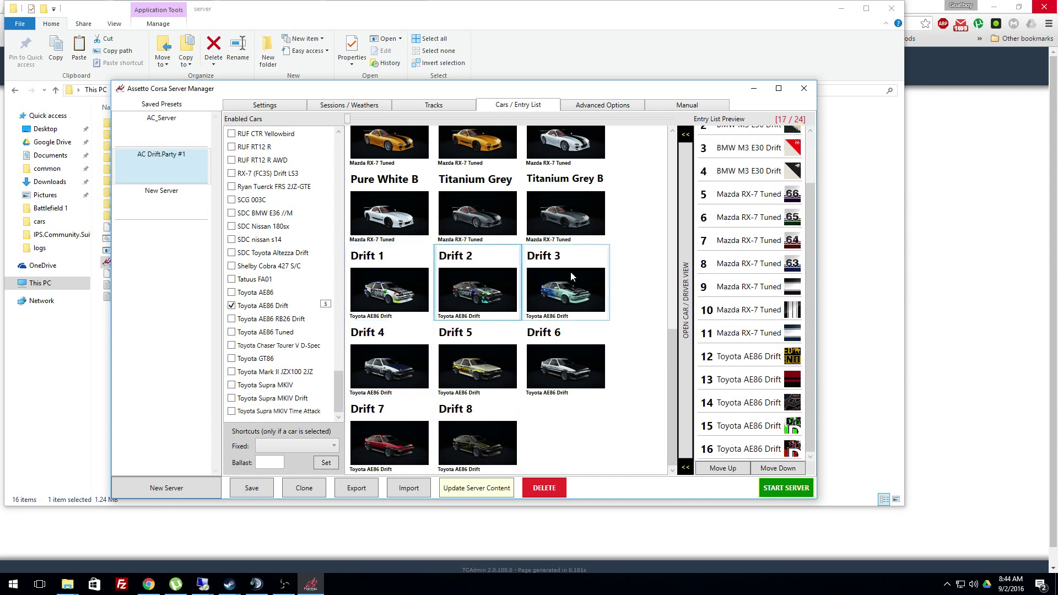
left_click(571, 271)
left_click(574, 347)
left_click(504, 356)
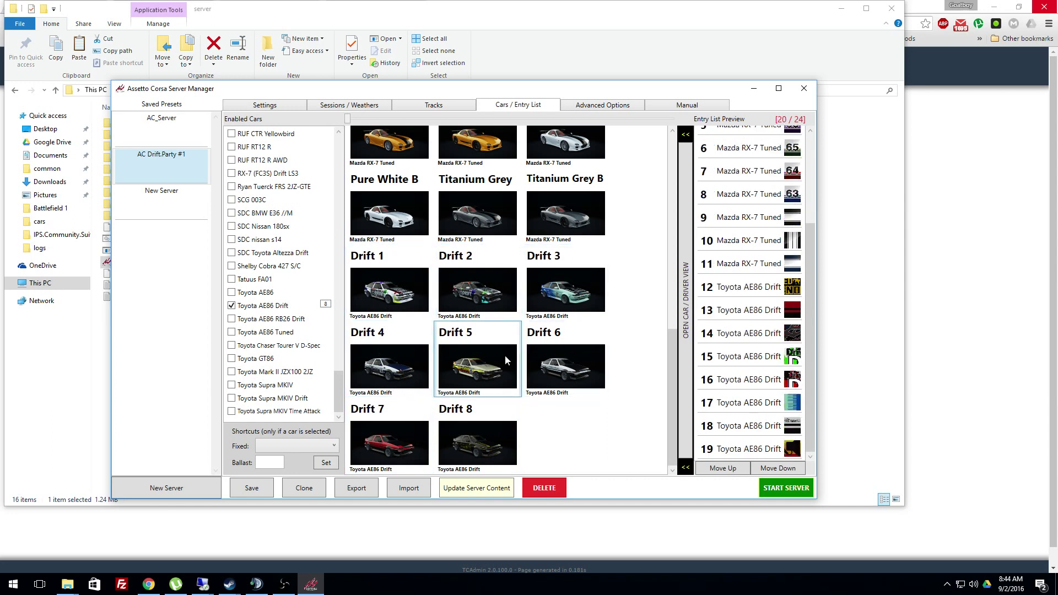
left_click(550, 347)
left_click(554, 289)
left_click(507, 308)
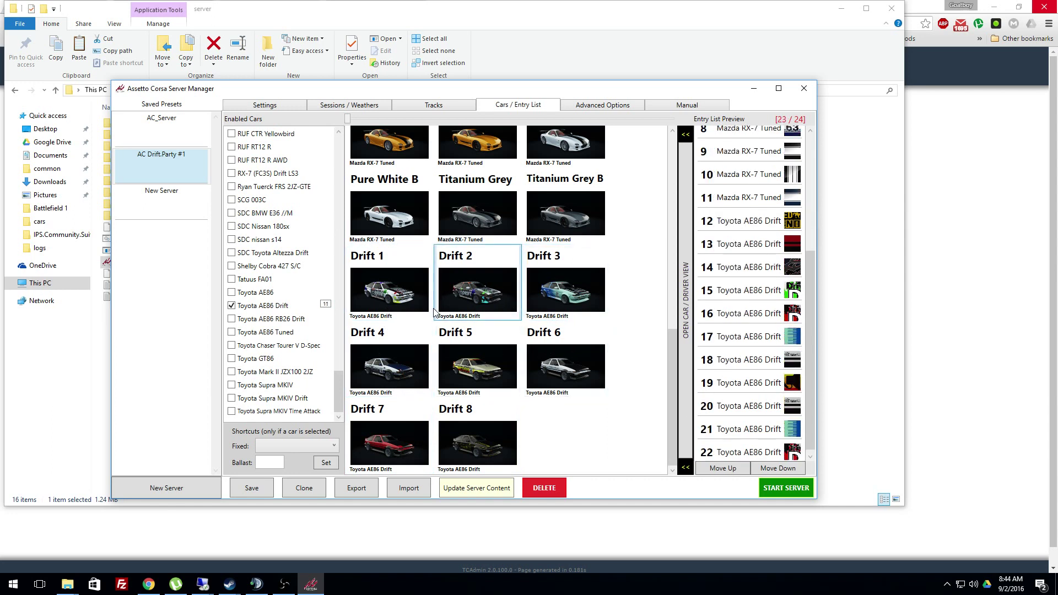
left_click(415, 309)
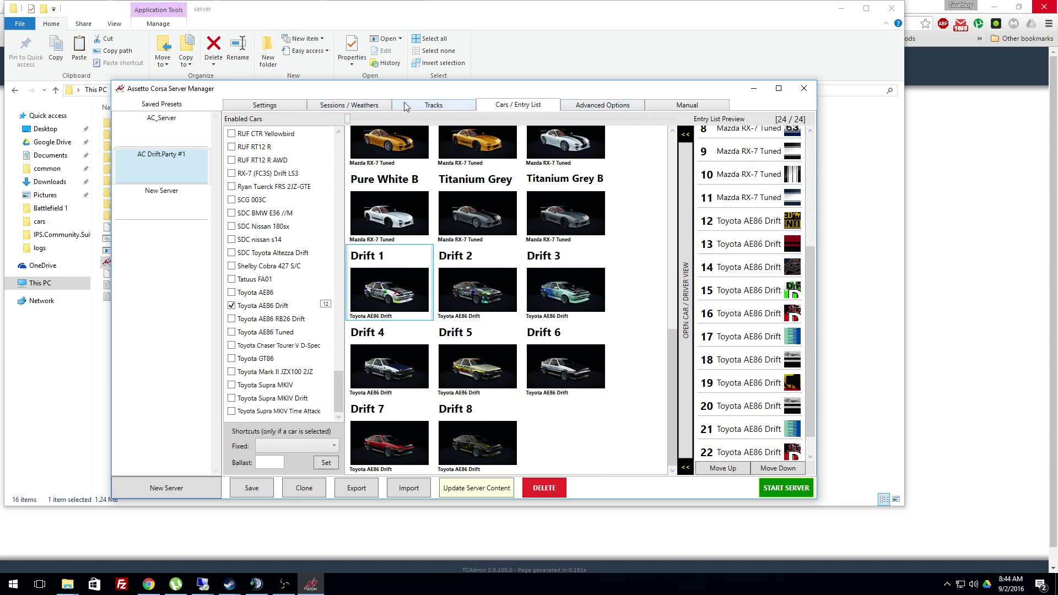
- Review the basic server settings, then return to sessions: 120-minute practice only, 13:00, clear weather
left_click(377, 106)
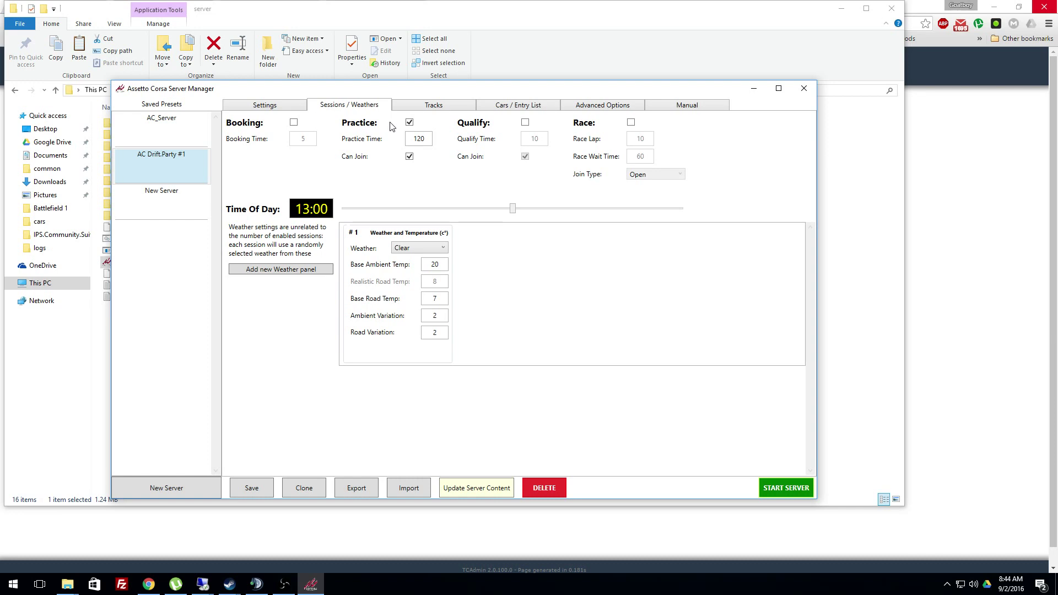
left_click(289, 108)
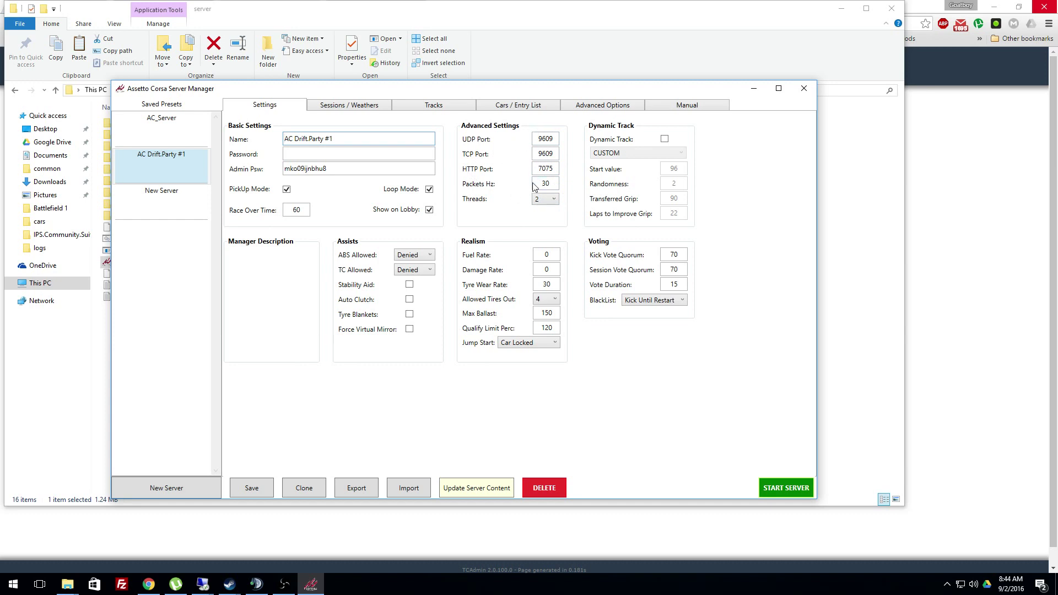
left_click(356, 110)
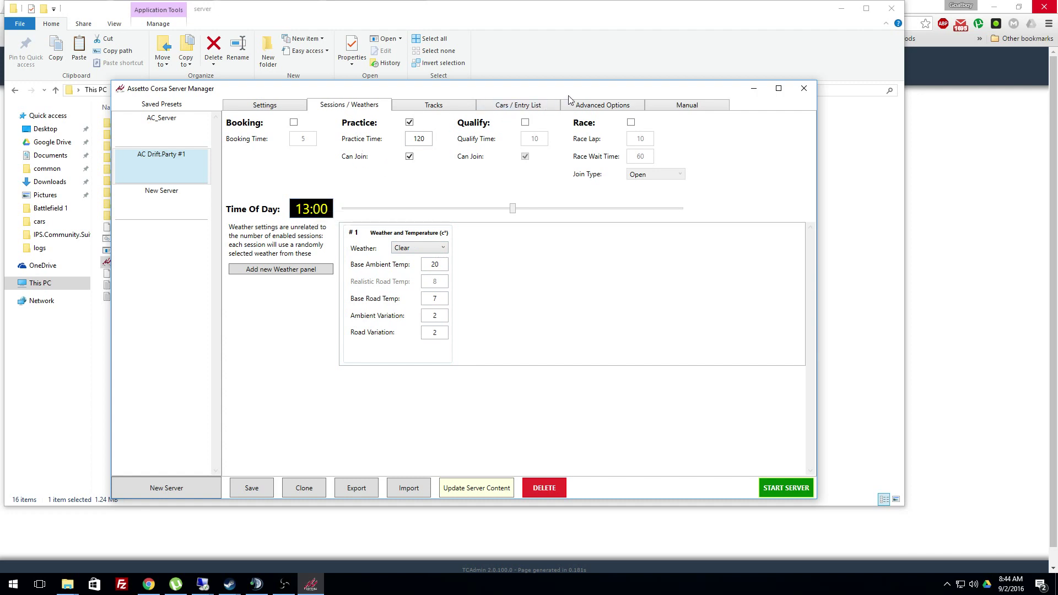
- Save the AC Drift.Party #1 server preset and reload it
left_click(268, 494)
left_click(561, 334)
left_click(175, 164)
- Export the preset's configuration files to Libraries > Music, overwriting the existing copies
left_click(372, 490)
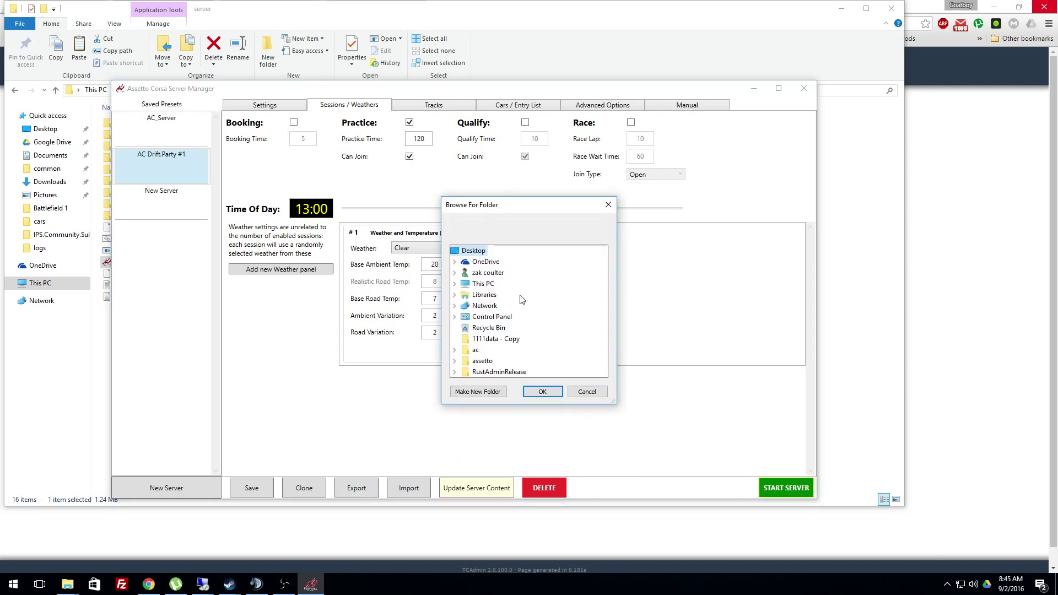
left_click(457, 296)
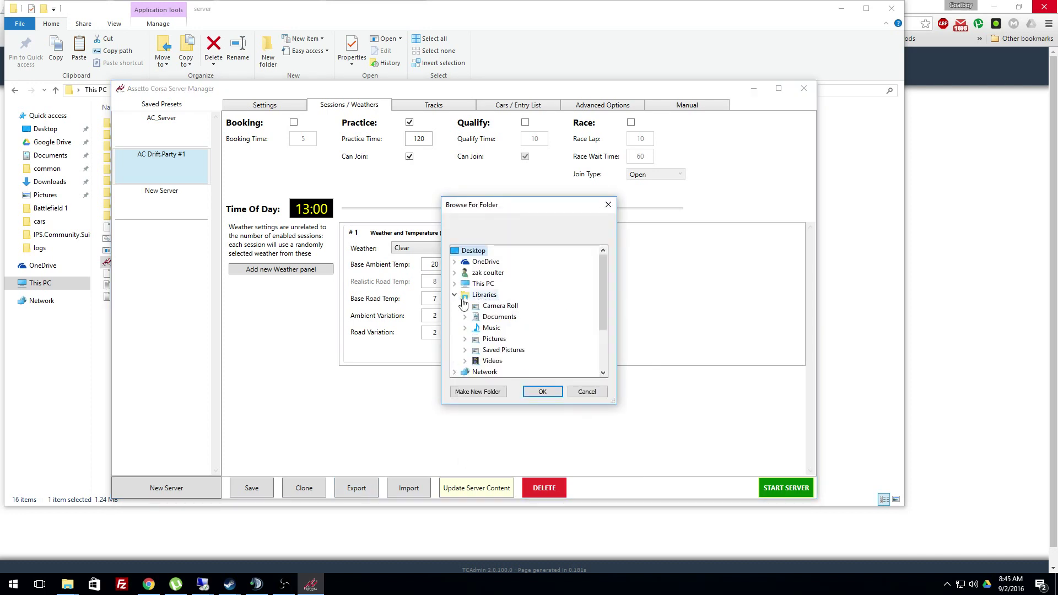
left_click(500, 330)
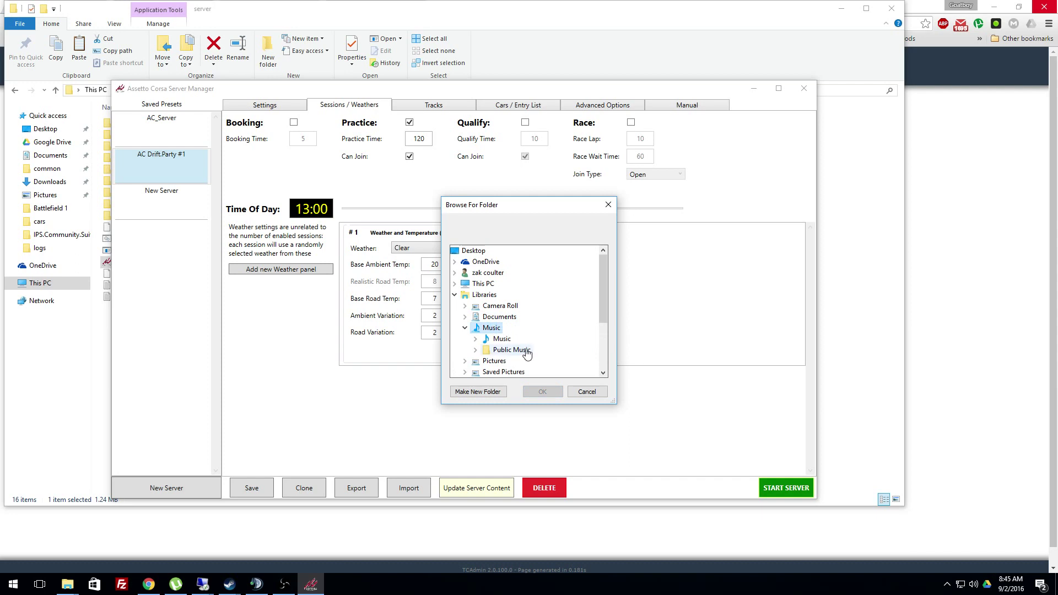
left_click(502, 338)
left_click(543, 392)
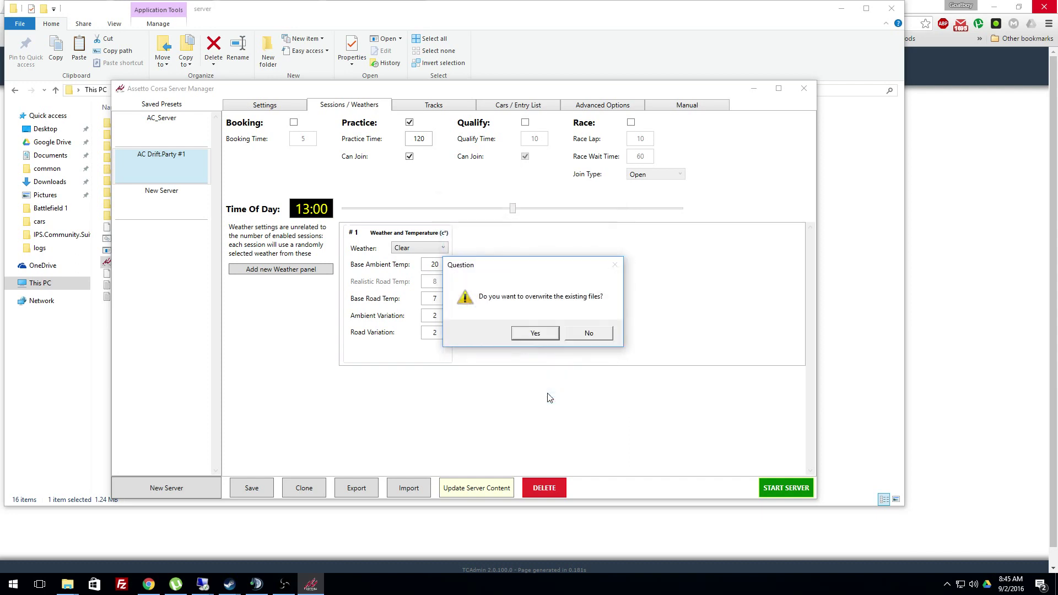
left_click(553, 334)
left_click(551, 331)
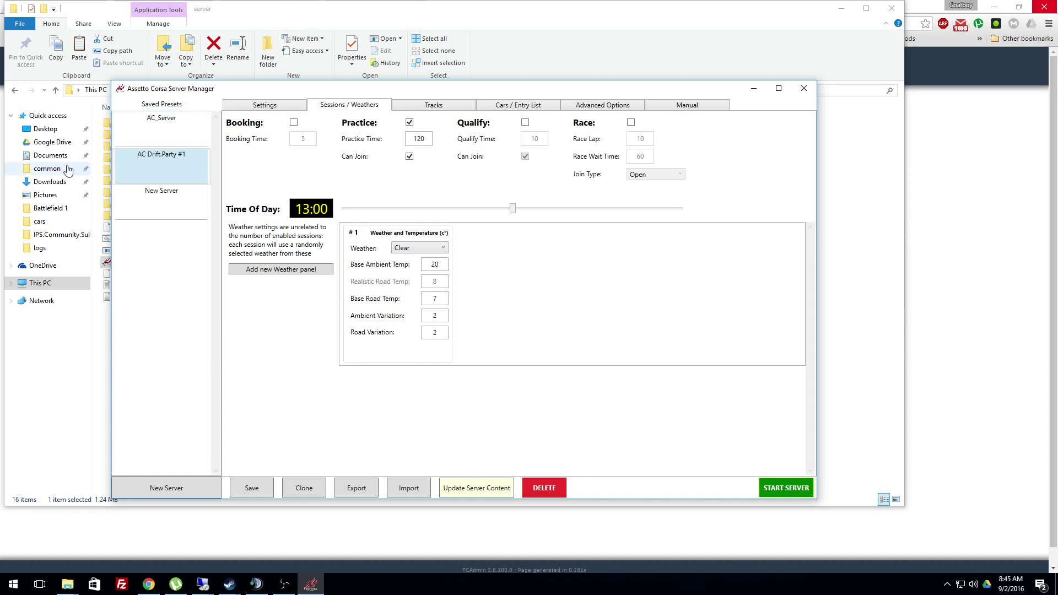
- Open This PC > Music and preview the exported entry_list file
left_click(53, 157)
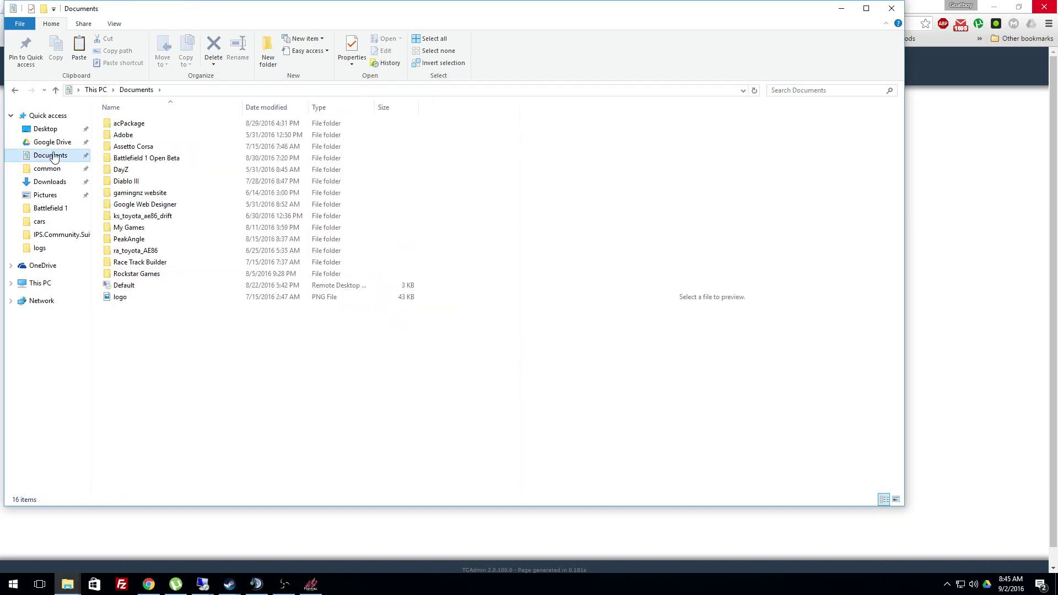
left_click(95, 89)
double_click(168, 159)
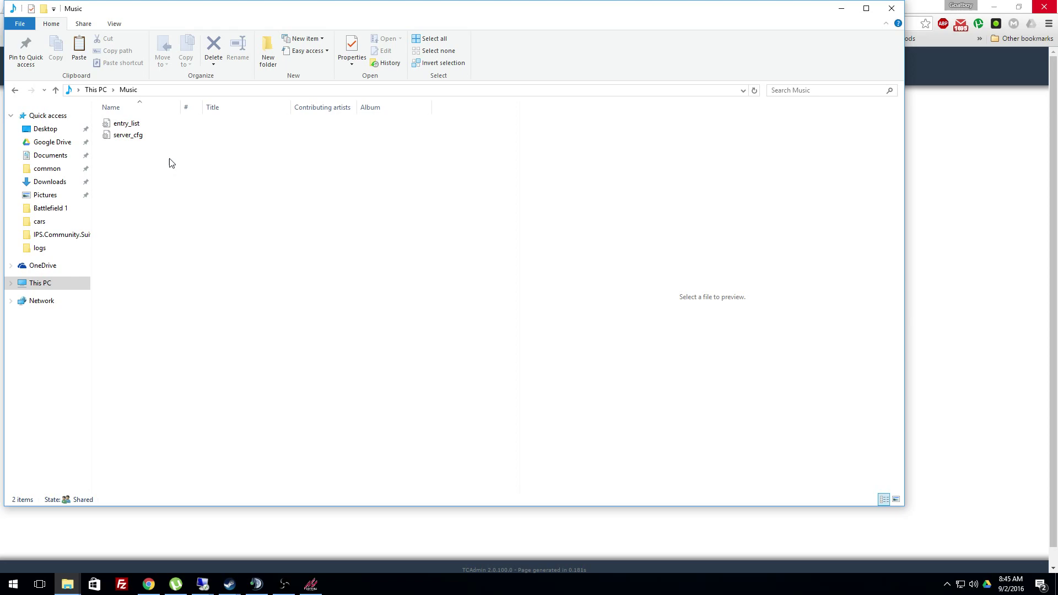
left_click(133, 126)
left_click(133, 135)
left_click(138, 125)
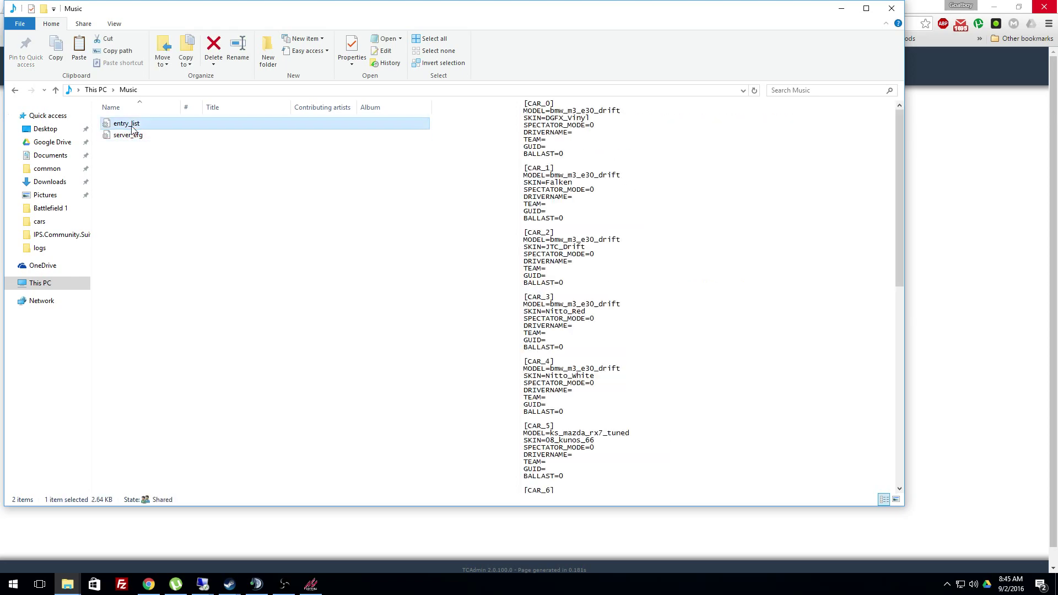
left_click(140, 128)
left_click(205, 126)
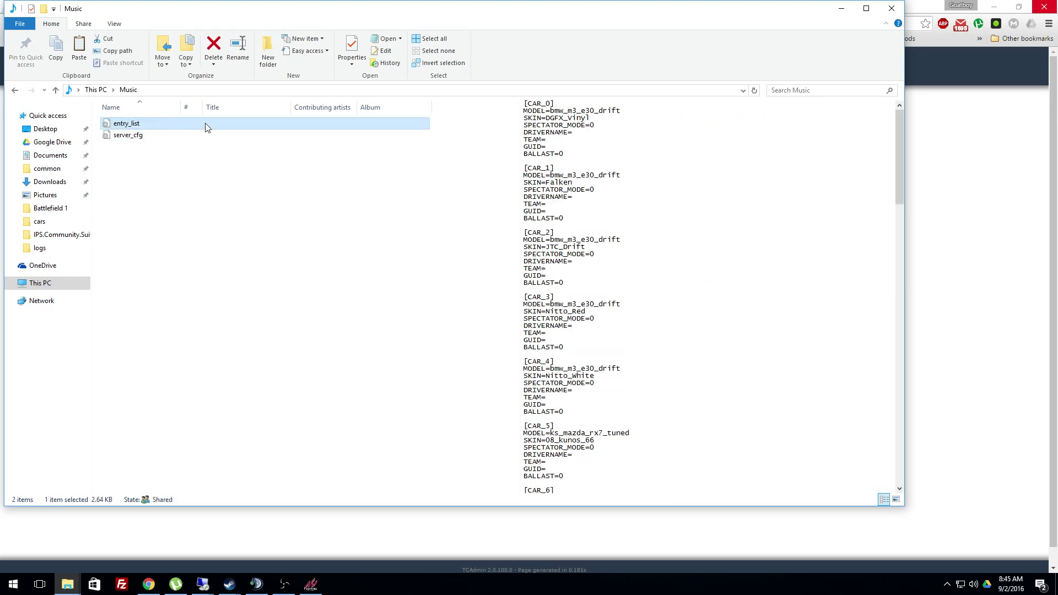
- Select and copy the whole car list text from the entry_list preview
left_click(526, 104)
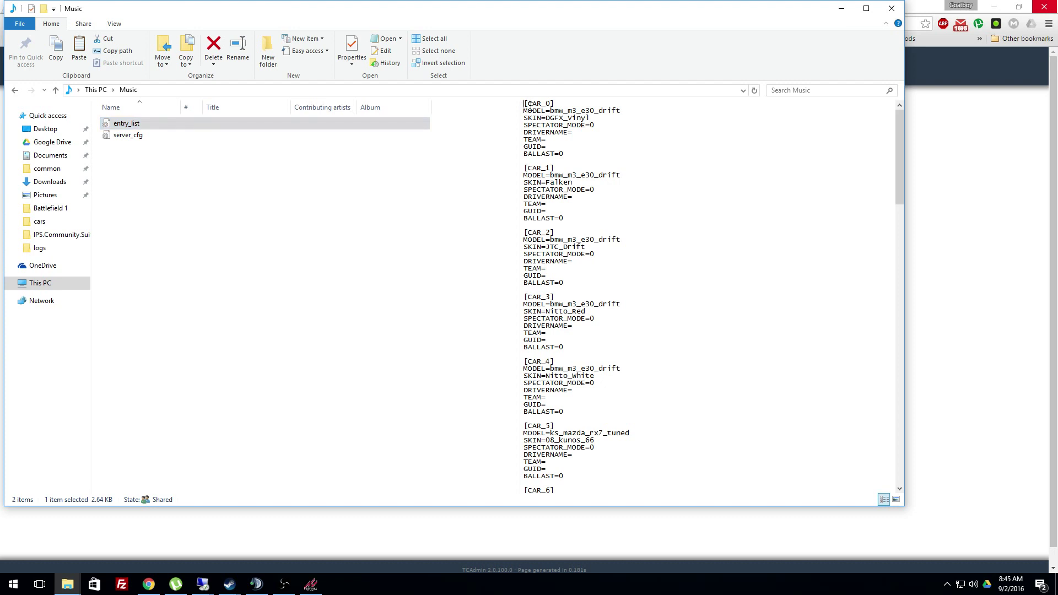
left_click_drag(901, 158, 960, 511)
left_click(563, 484, "shift")
key("ctrl+c")
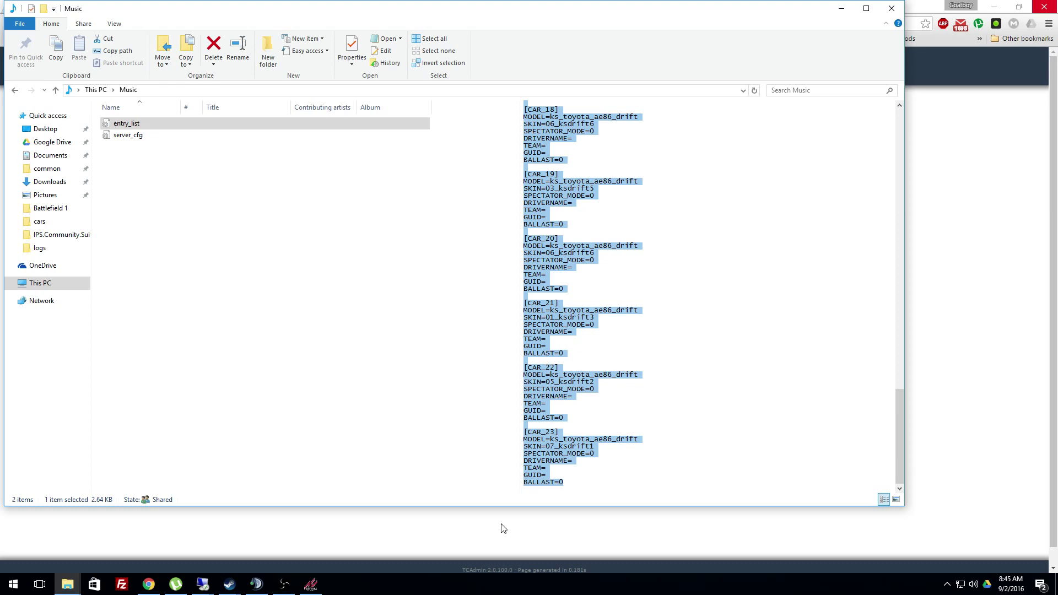
- Open the game service's entry_list.ini in TCAdmin's text editor
left_click(160, 586)
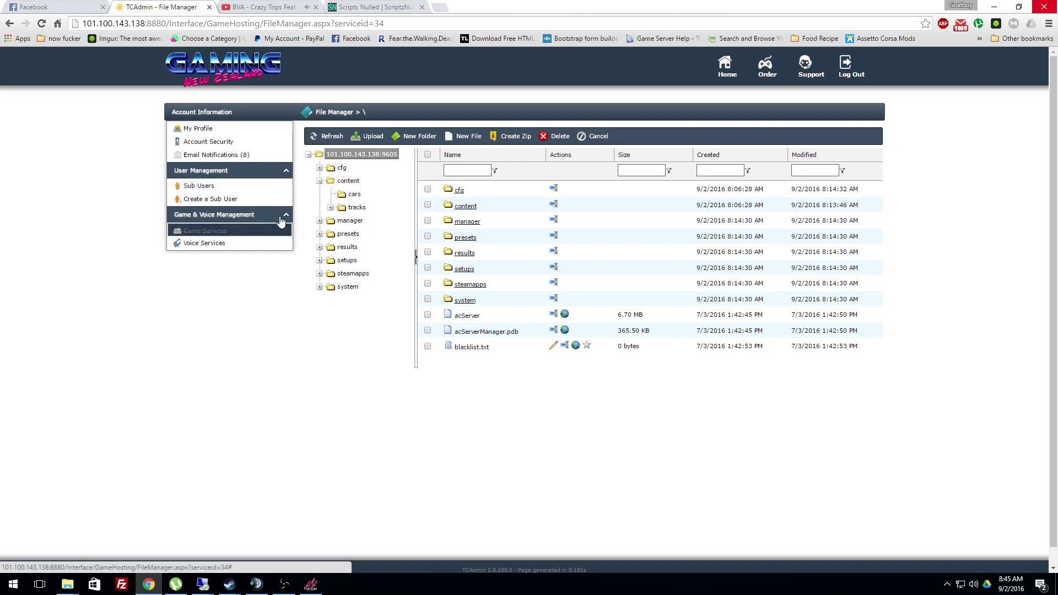
left_click(199, 230)
left_click(391, 266)
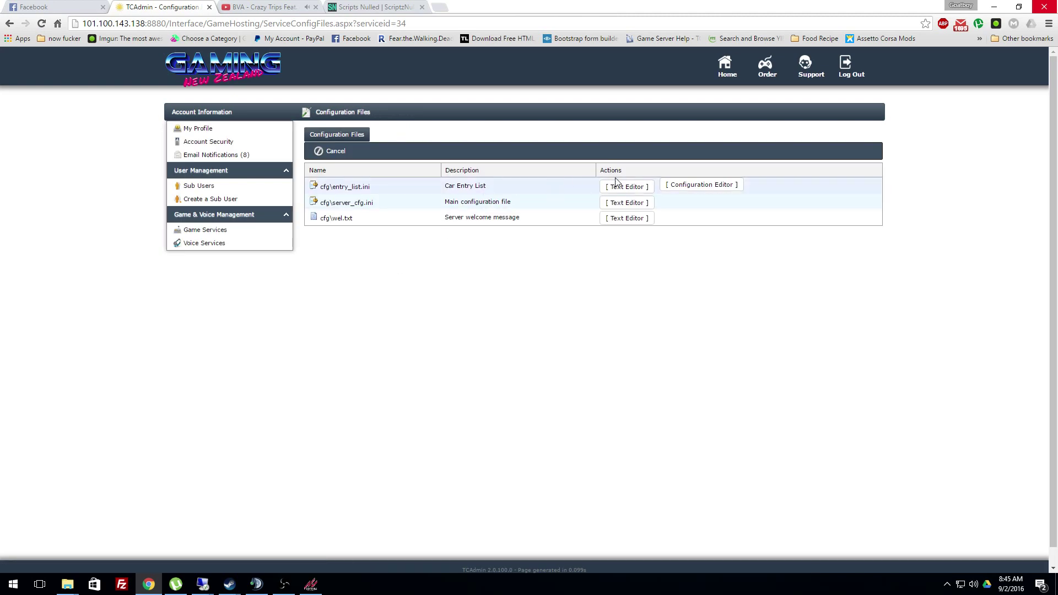
left_click(627, 186)
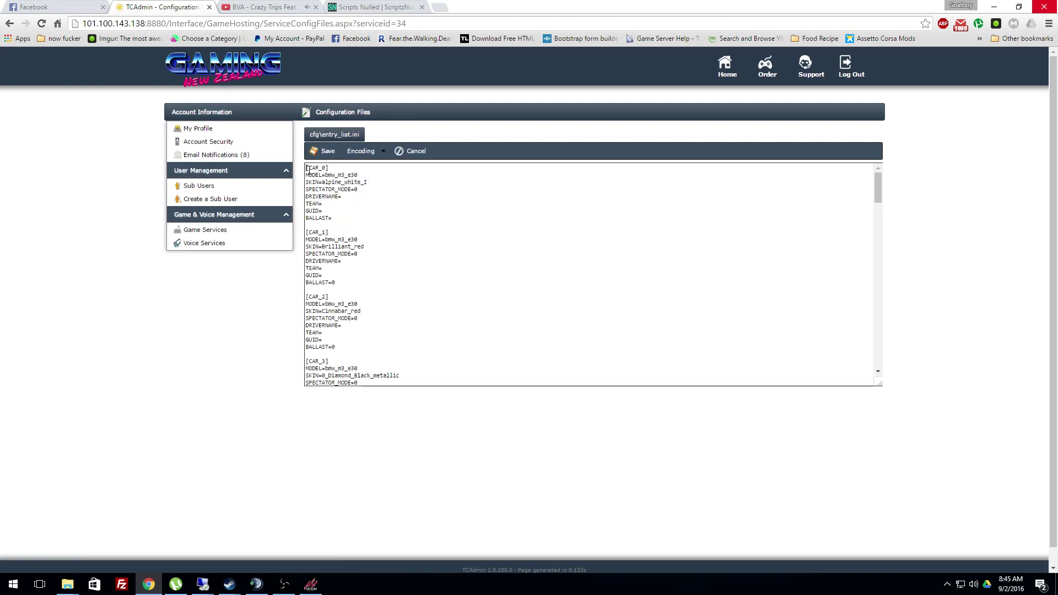
- Replace entry_list.ini with the copied 24-car list, save, and open server_cfg.ini as text
left_click_drag(307, 169, 398, 564)
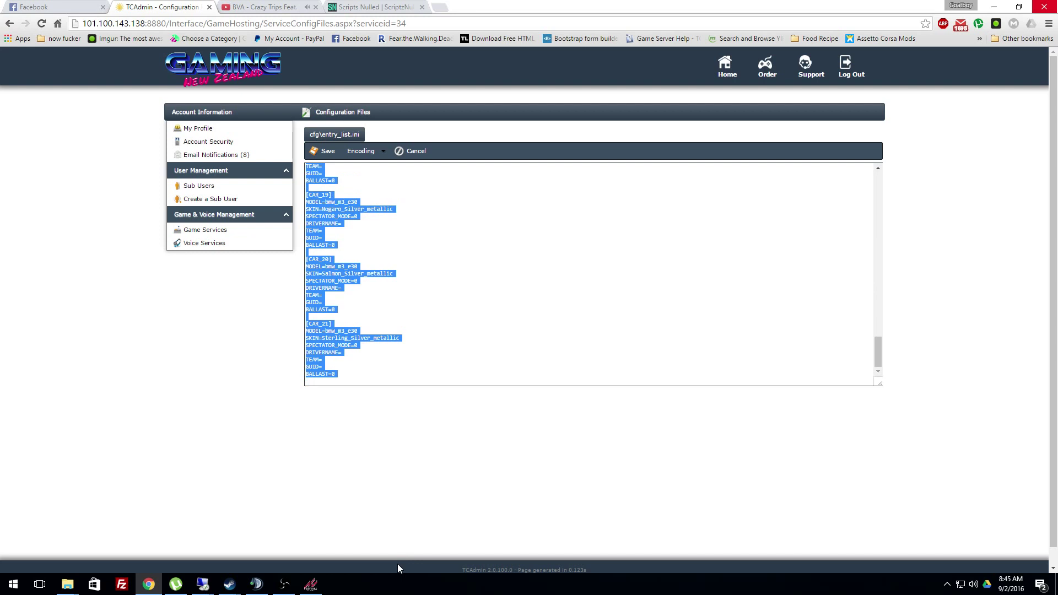
key("Right")
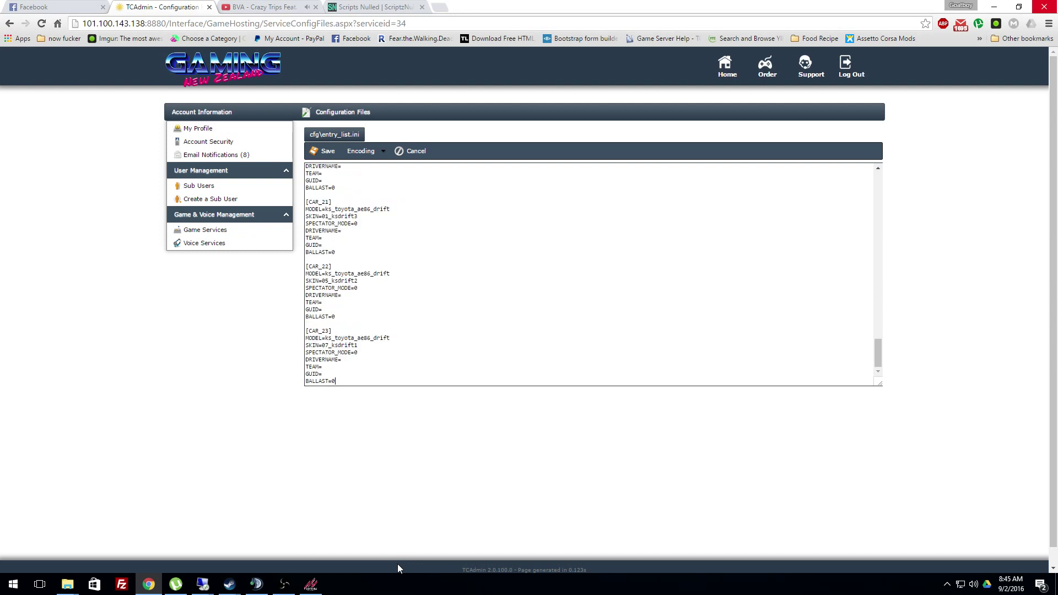
left_click(328, 152)
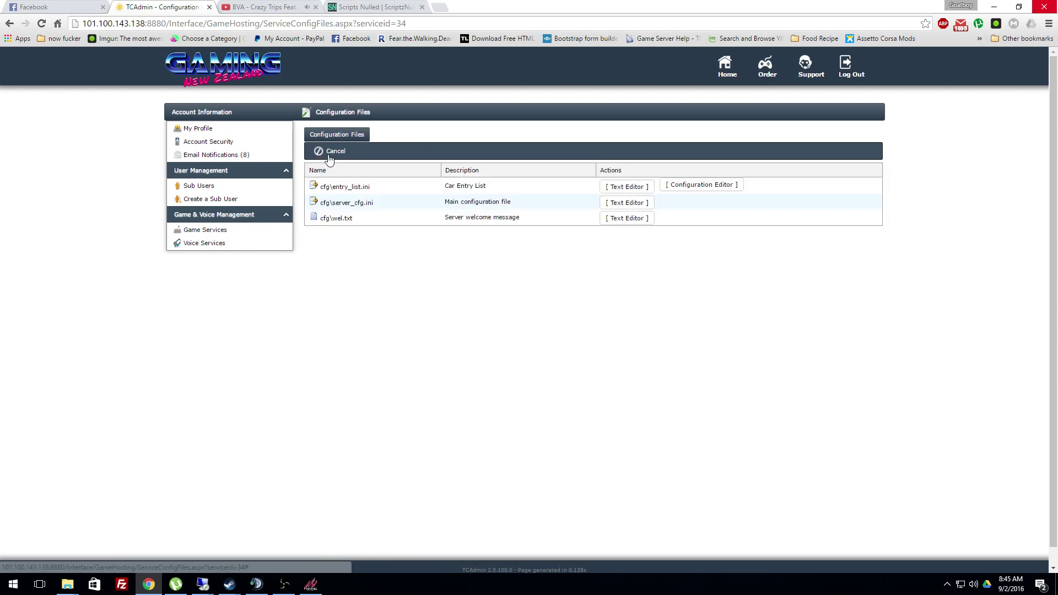
left_click(633, 204)
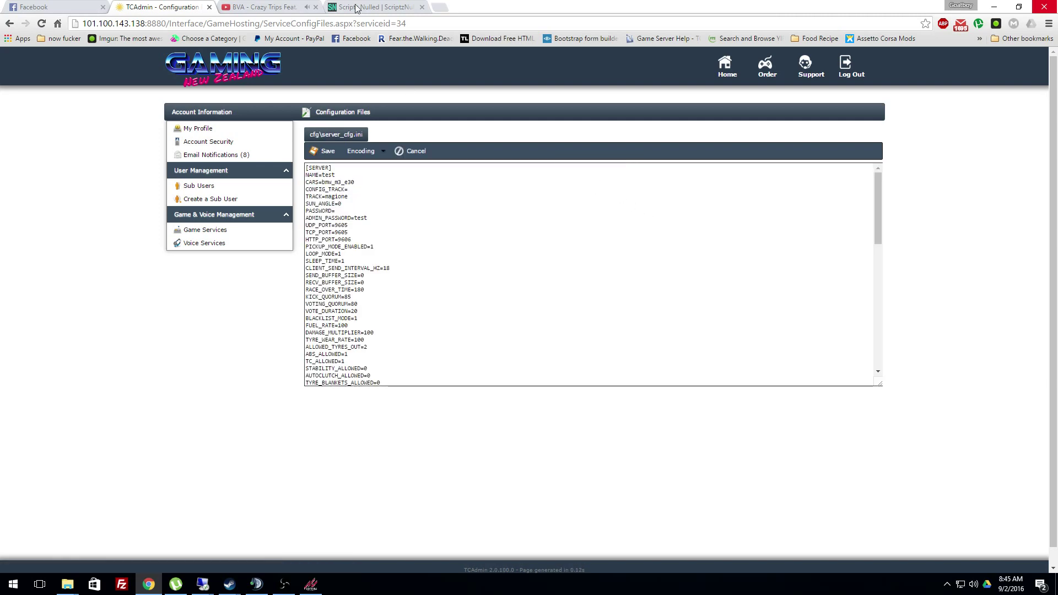
- Select the CARS through SUN_ANGLE=0 lines in the exported server_cfg preview
mouse_move(76, 582)
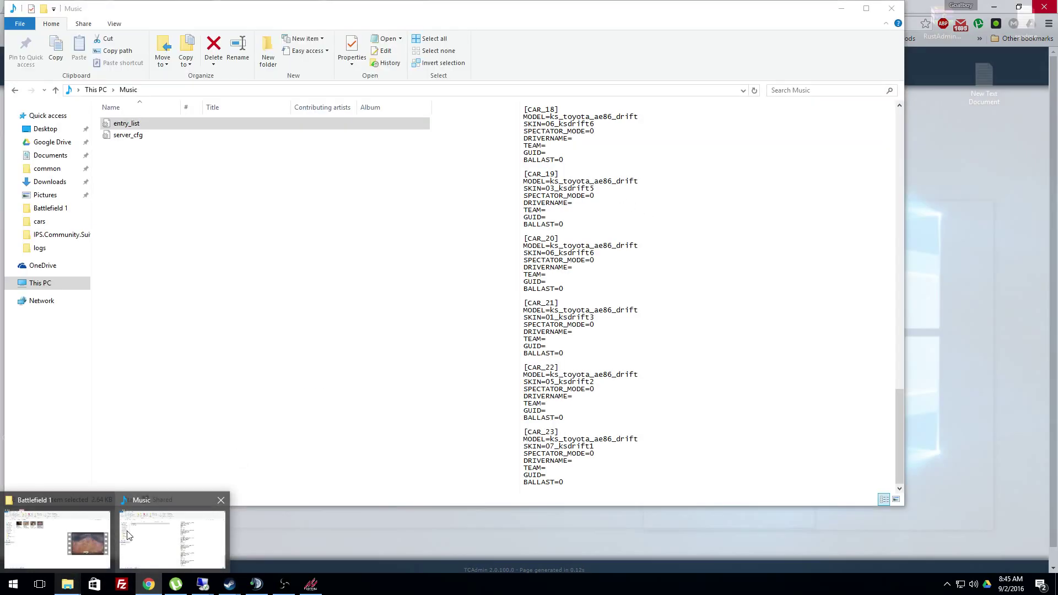
left_click(172, 538)
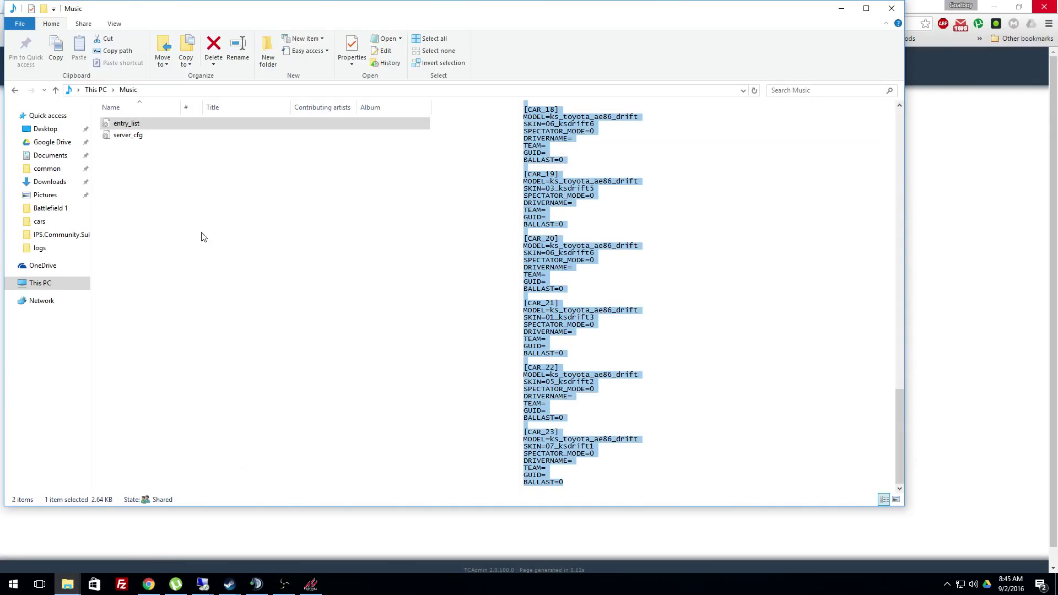
left_click(151, 137)
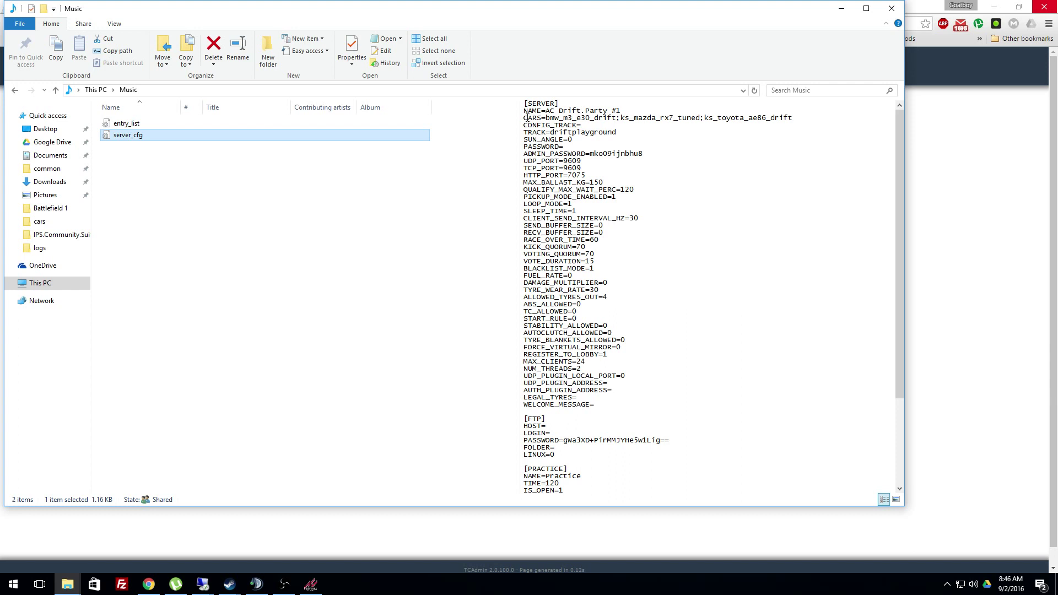
left_click(524, 116)
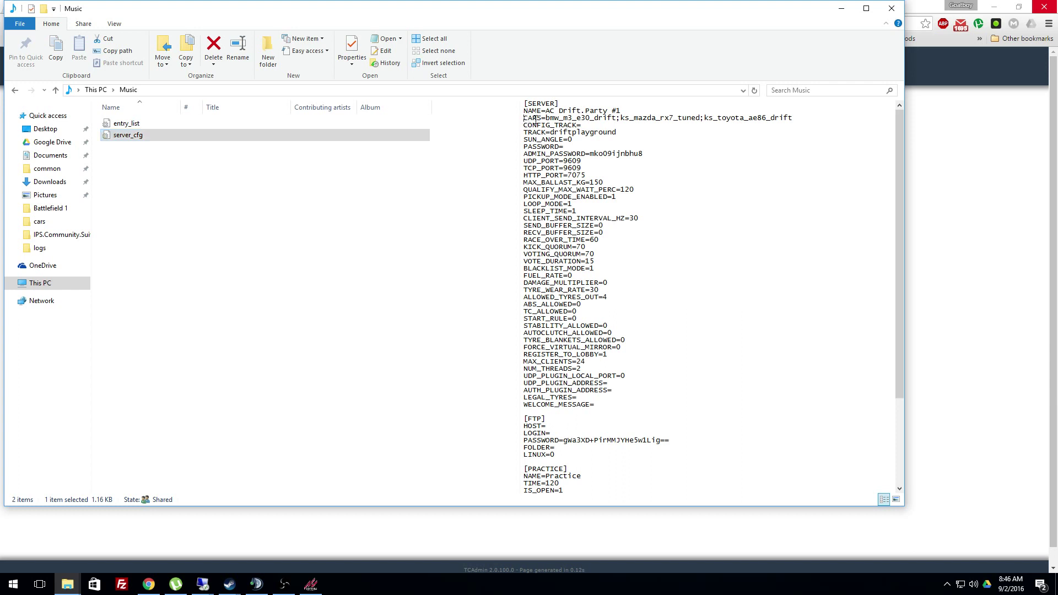
left_click(623, 133, "shift")
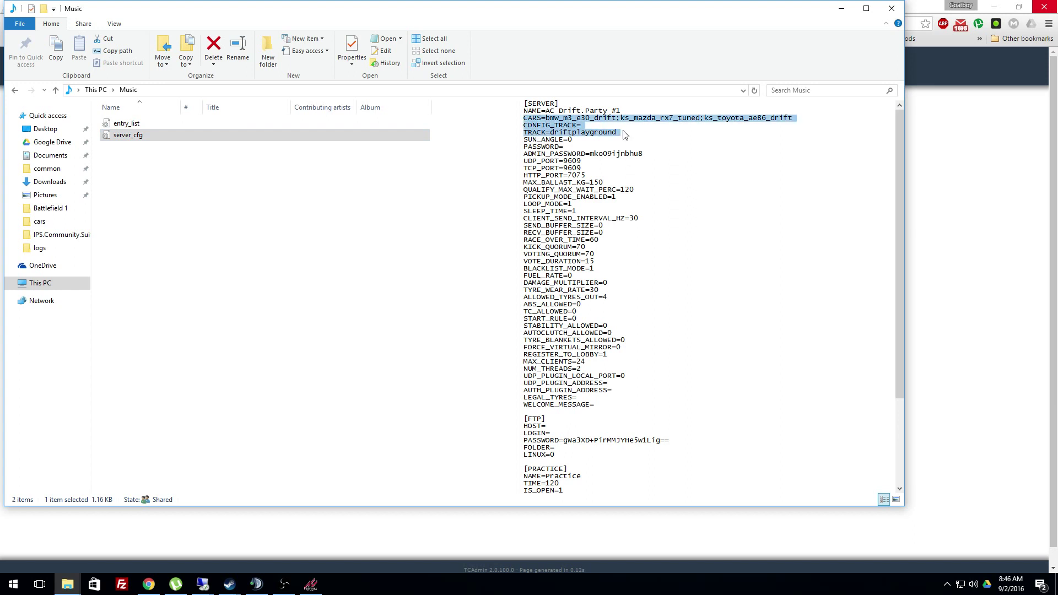
left_click(578, 139, "shift")
- Replace the old CARS through SUN_ANGLE lines in server_cfg.ini with the copied drift lines
left_click(149, 584)
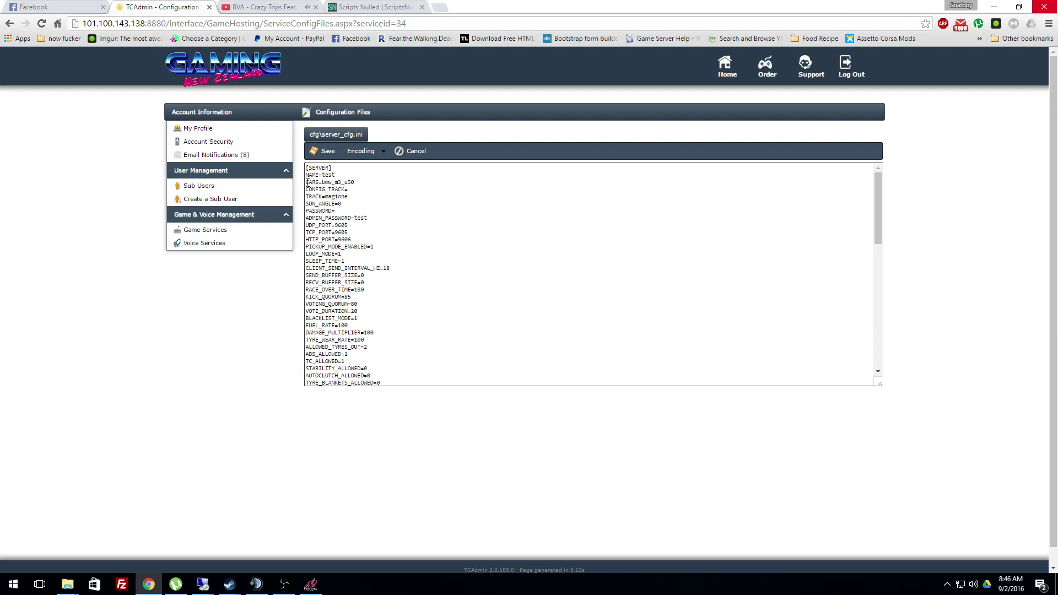
left_click_drag(307, 182, 380, 204)
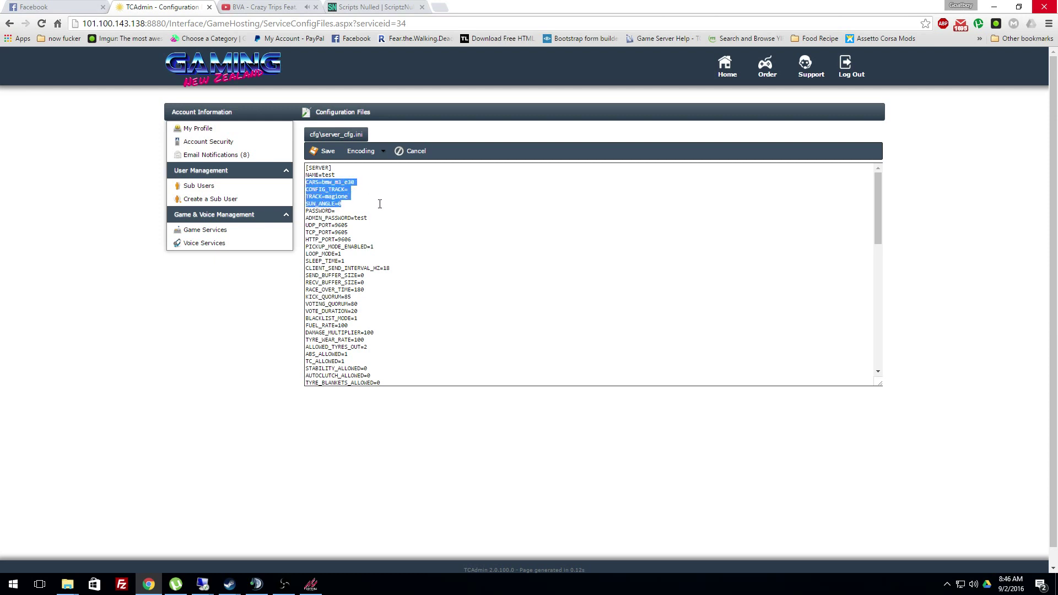
key("ctrl+v")
key("BackSpace")
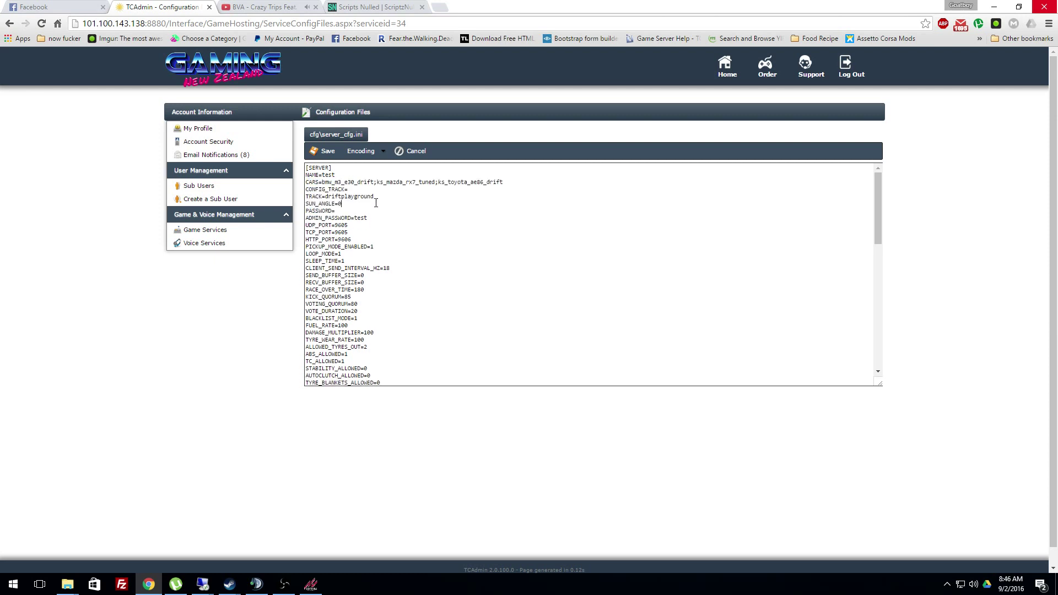
- Change the server NAME from test to 'Drift.Party Test Server'
left_click(343, 174)
key("BackSpace")
key("BackSpace")
key("BackSpace")
type("Drift.Party Test Server")
- Select the MAX_CLIENTS value of 40
scroll(413, 240, "down", 2)
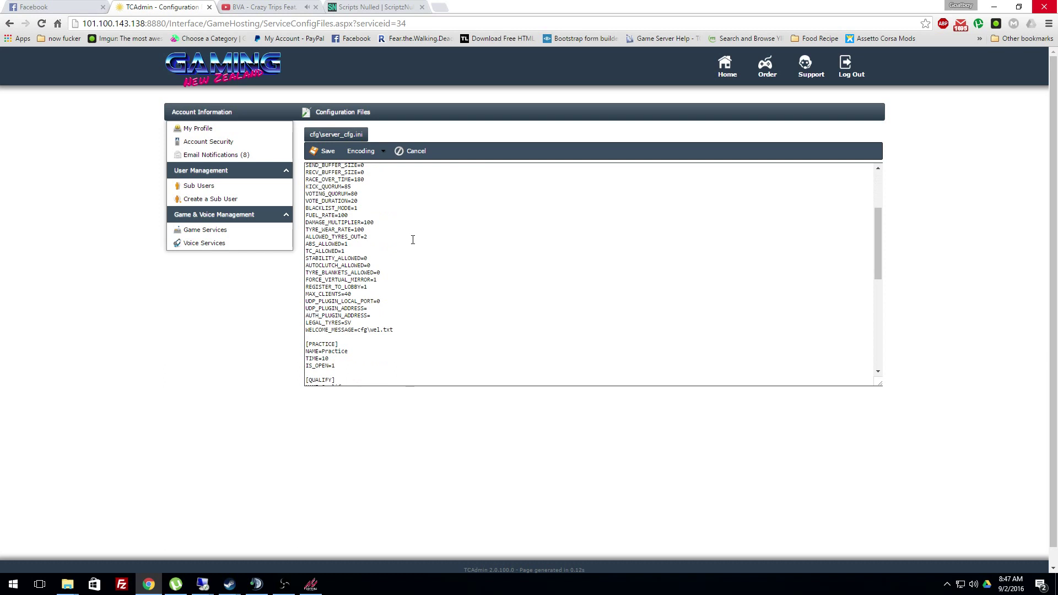
left_click(356, 293)
left_click_drag(357, 294, 345, 296)
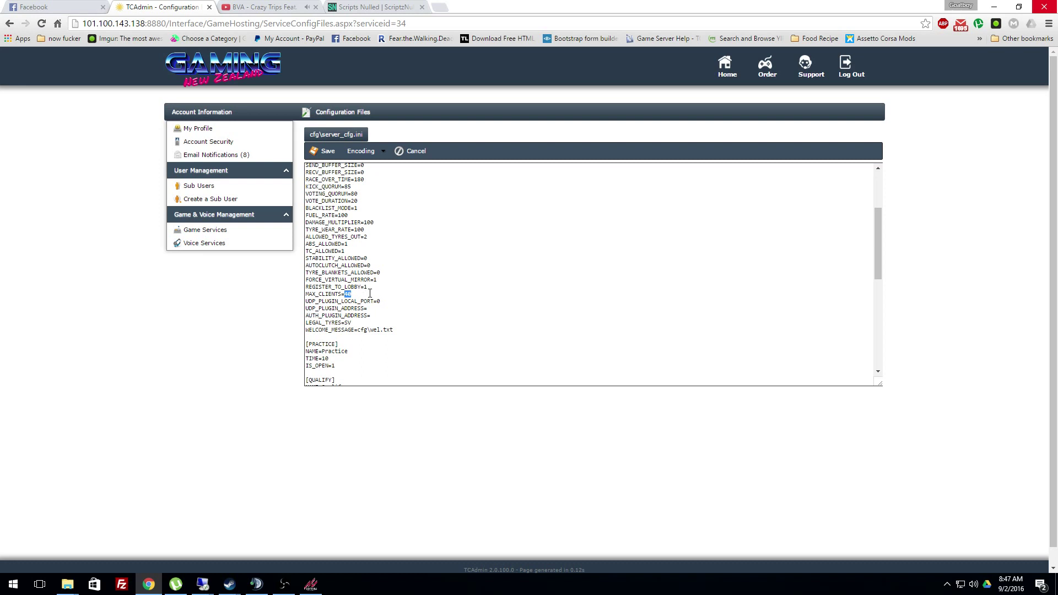
left_click(311, 584)
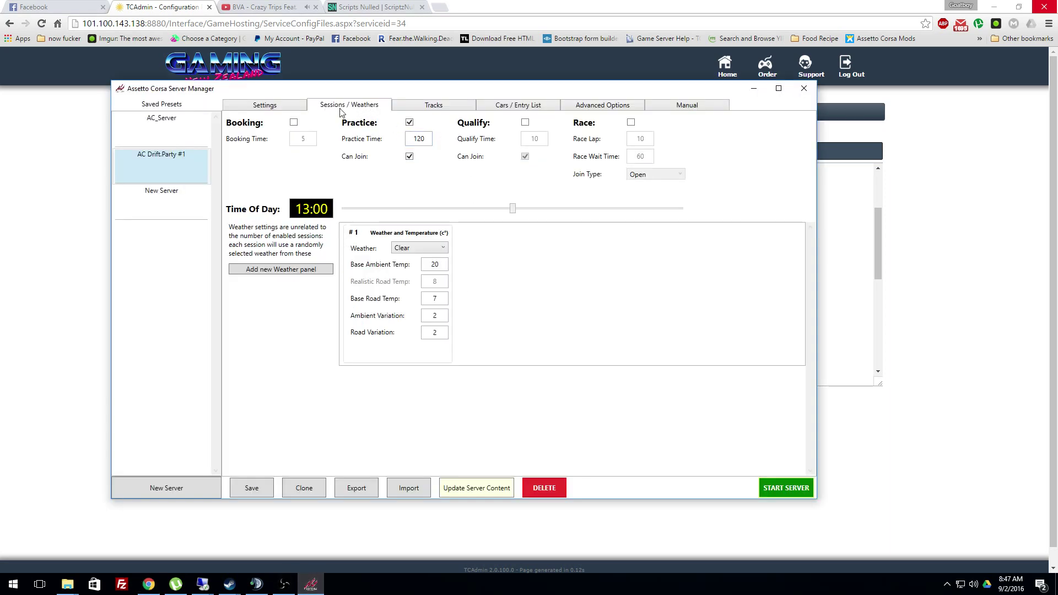
left_click(413, 107)
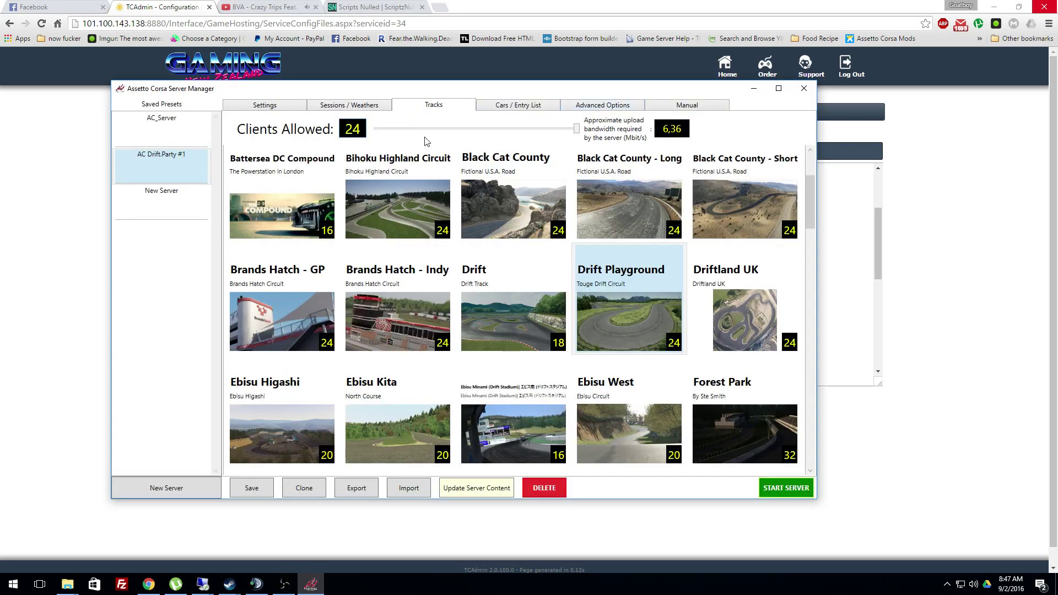
left_click(44, 282)
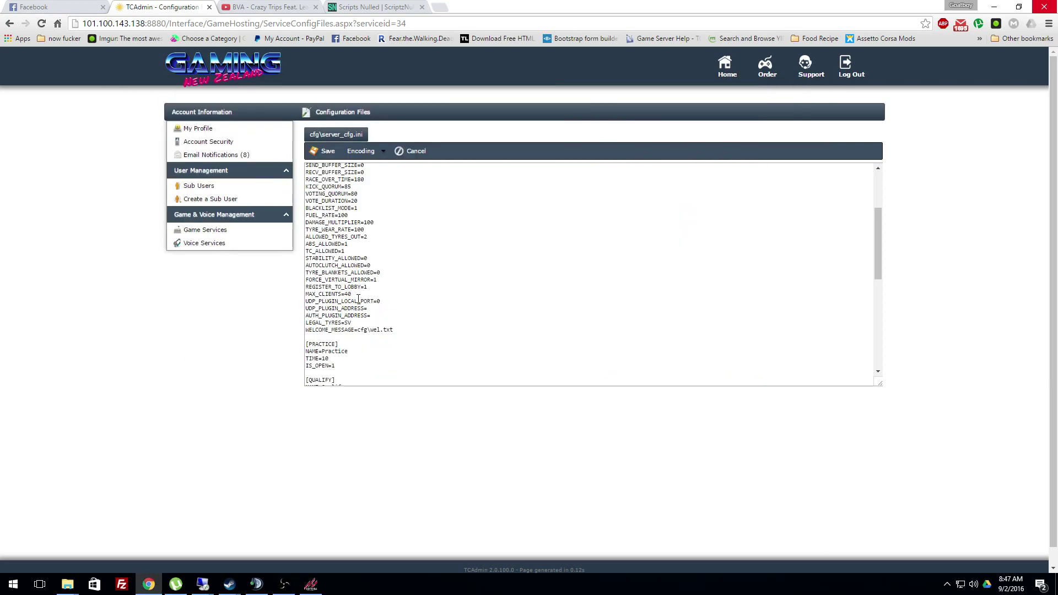
- Change MAX_CLIENTS from 40 to 24
left_click(382, 299)
key("BackSpace")
type("24")
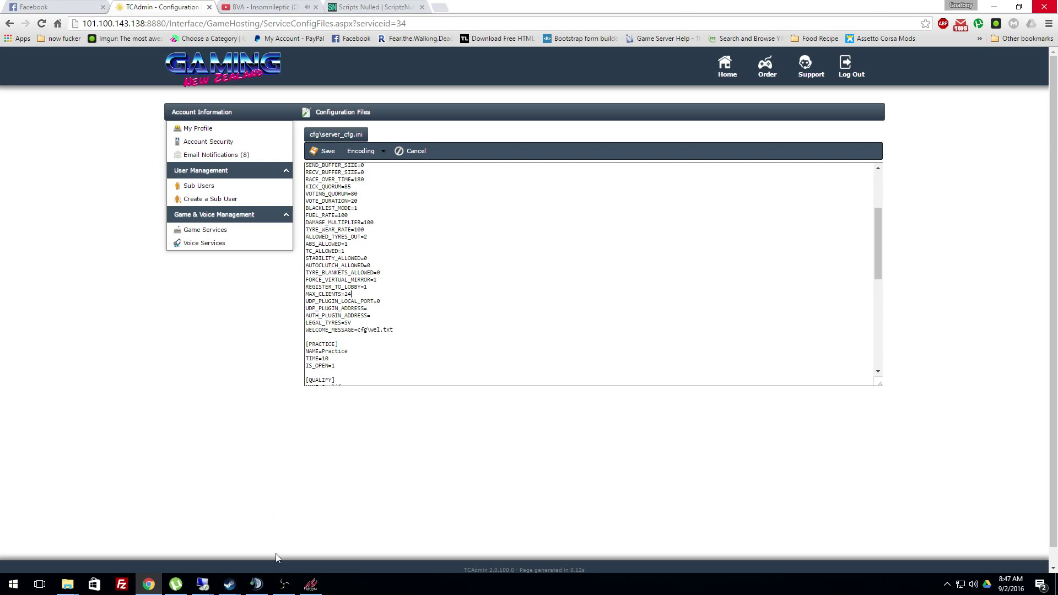
- Delete the [QUALIFY] and [RACE] session blocks from server_cfg.ini
scroll(460, 257, "down", 5)
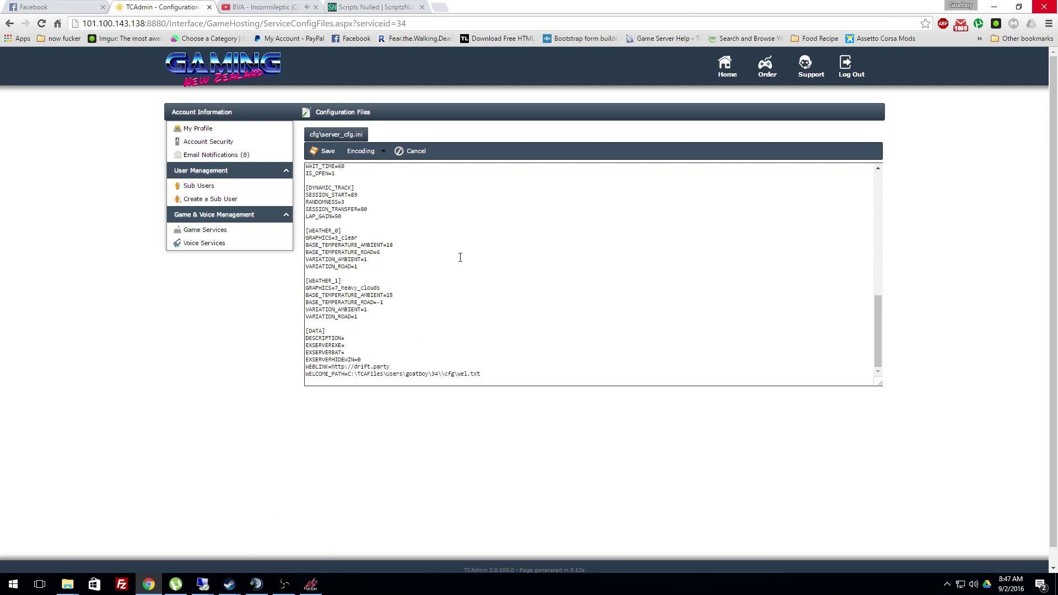
scroll(460, 258, "up", 4)
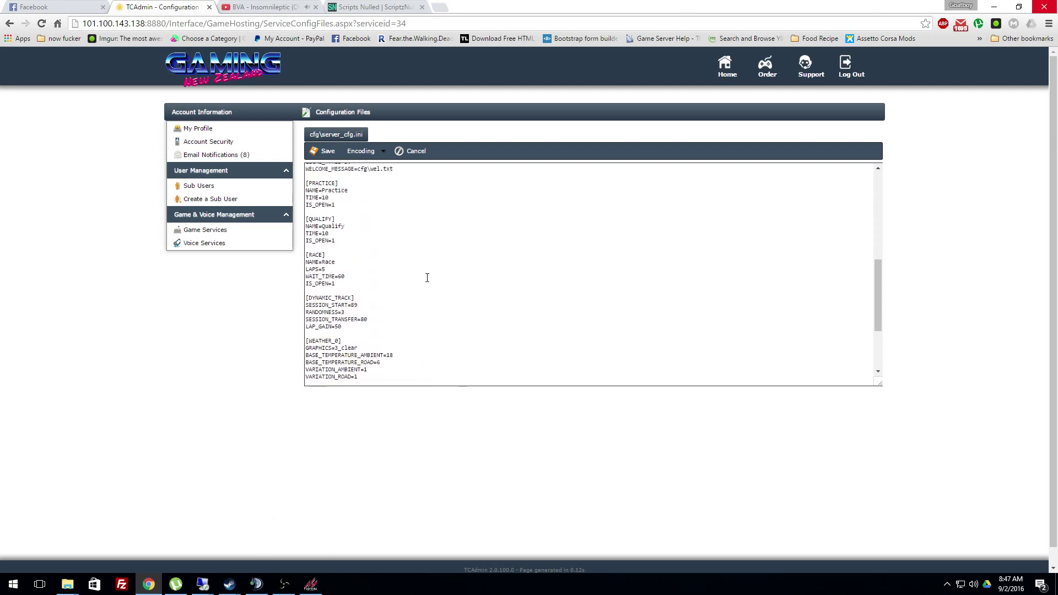
scroll(428, 277, "up", 3)
scroll(397, 282, "down", 3)
left_click_drag(308, 218, 396, 318)
scroll(338, 243, "down", 2)
scroll(395, 316, "down", 3)
scroll(394, 316, "up", 5)
key("BackSpace")
key("BackSpace")
key("BackSpace")
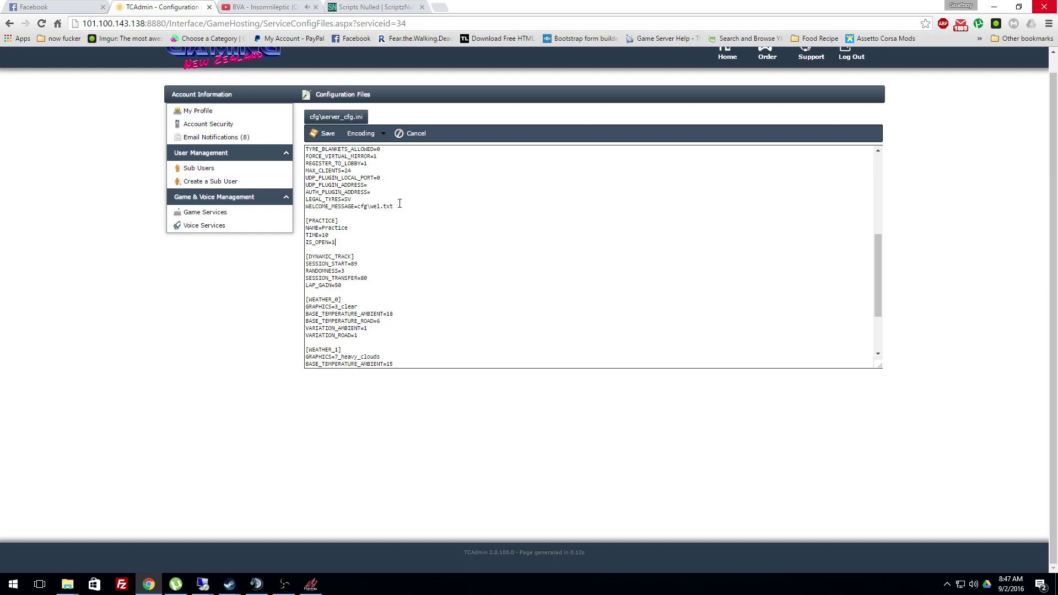
- Change the practice TIME from 10 to 60 and save server_cfg.ini
key("BackSpace")
key("BackSpace")
type("60")
scroll(418, 233, "down", 3)
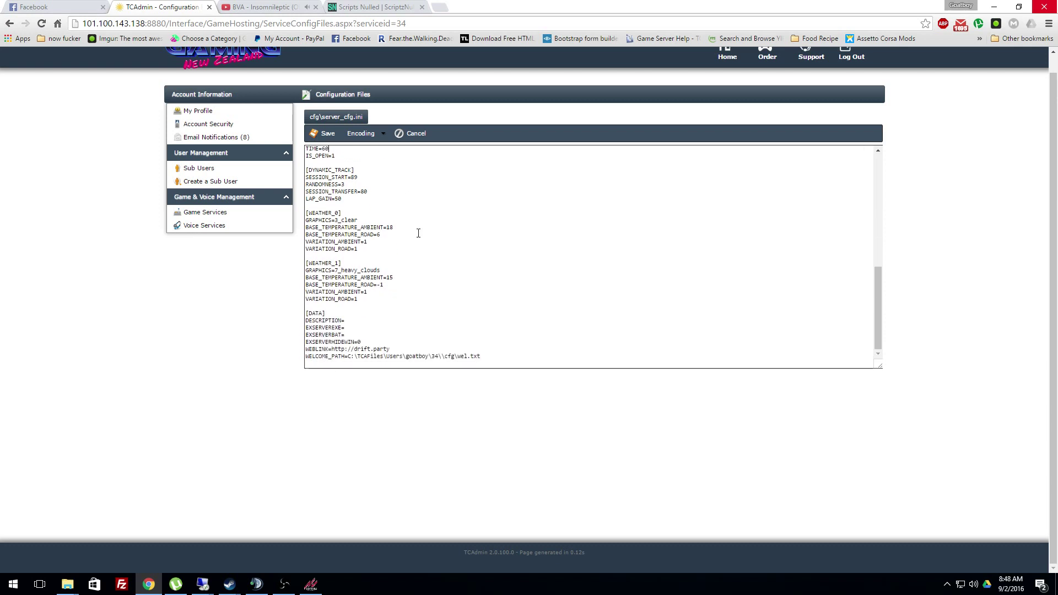
scroll(416, 324, "up", 6)
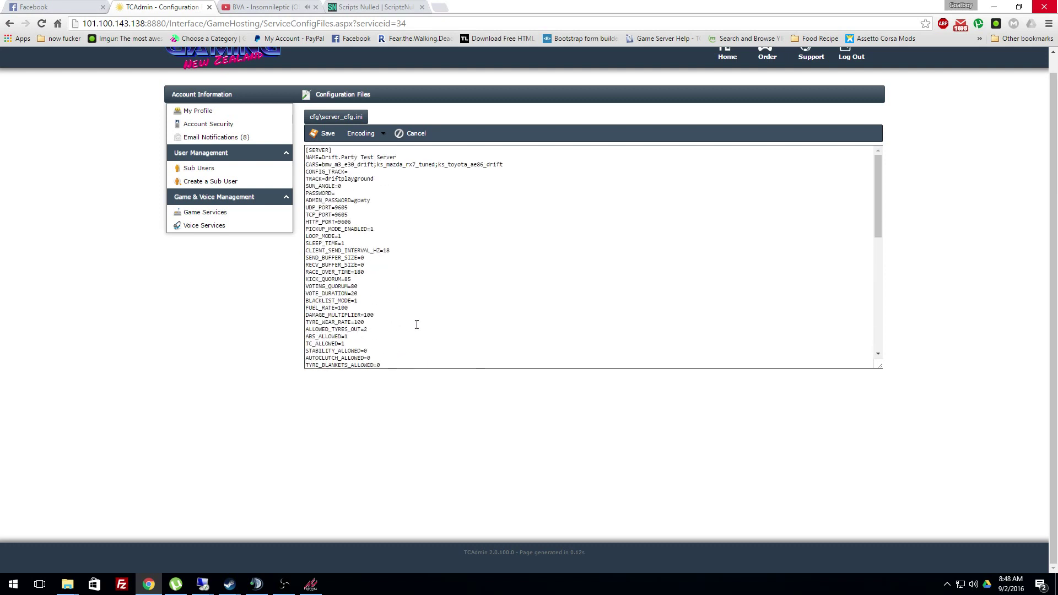
scroll(417, 324, "up", 1)
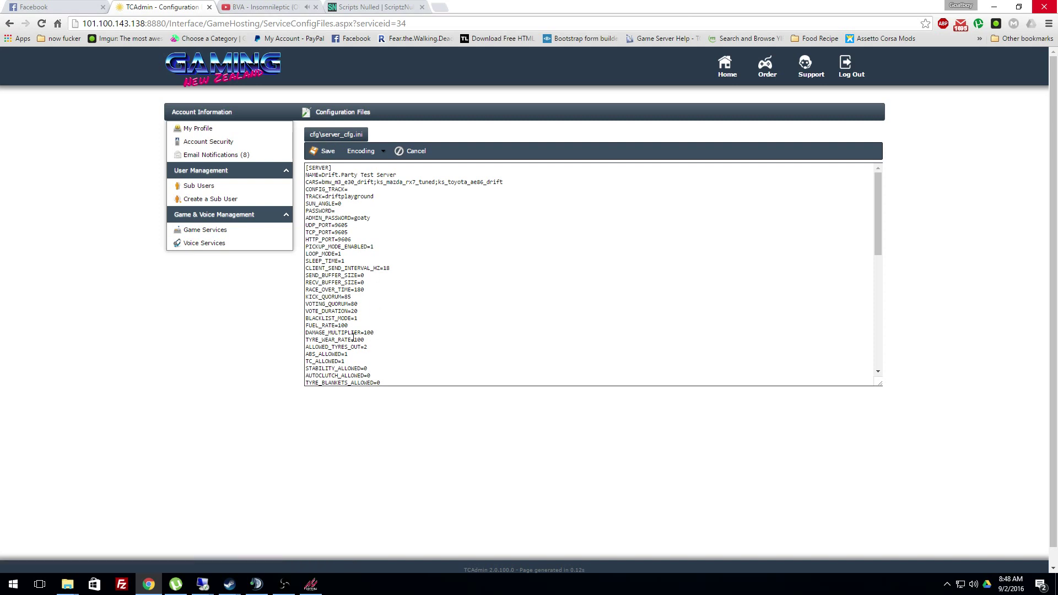
scroll(353, 336, "down", 3)
scroll(353, 336, "up", 3)
left_click(322, 152)
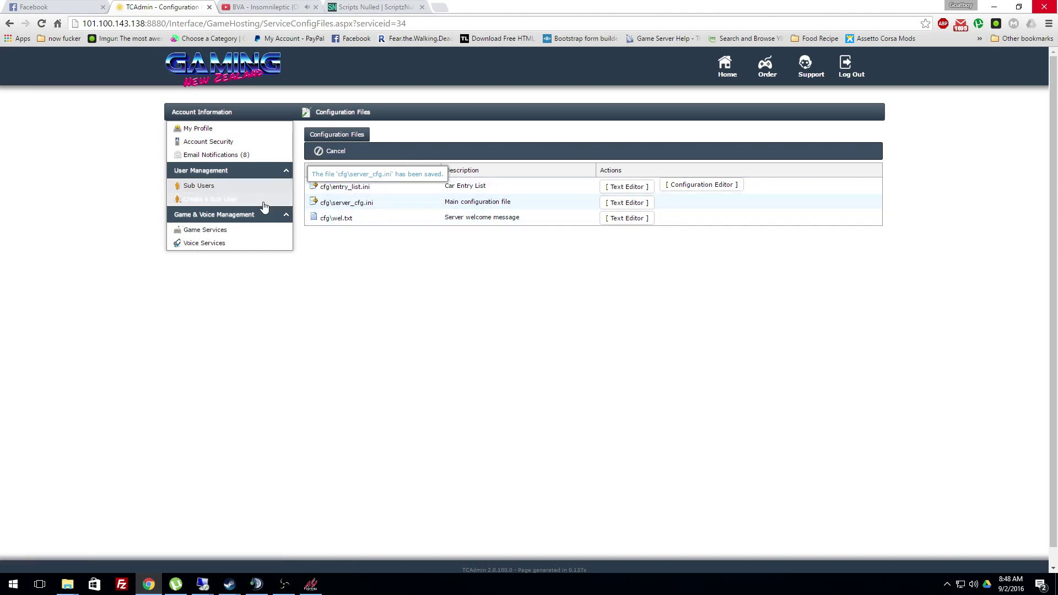
- Start the Assetto Corsa server from its service page so it shows Running
left_click(234, 232)
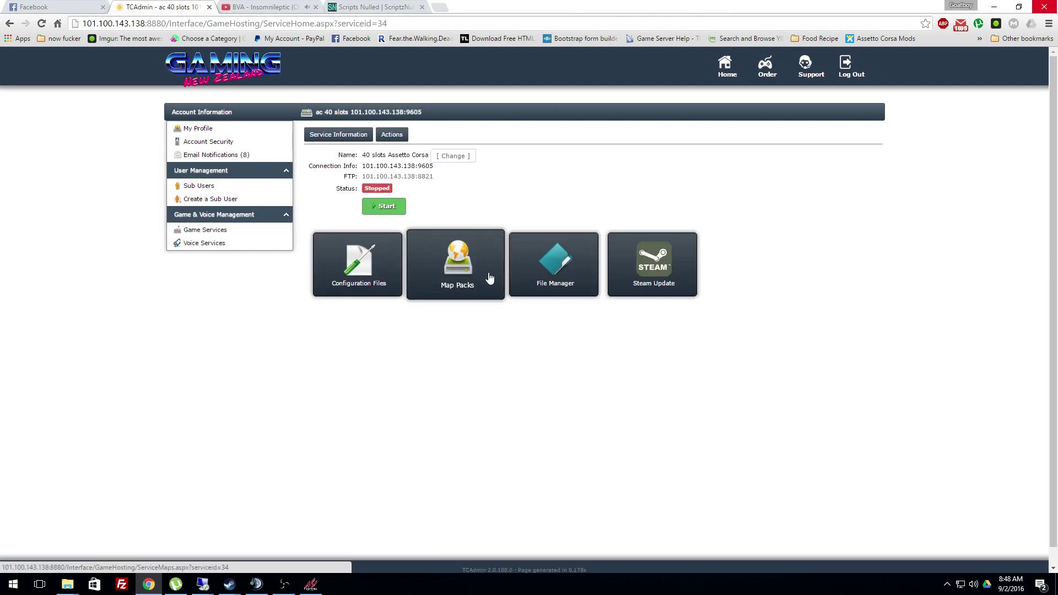
left_click(379, 209)
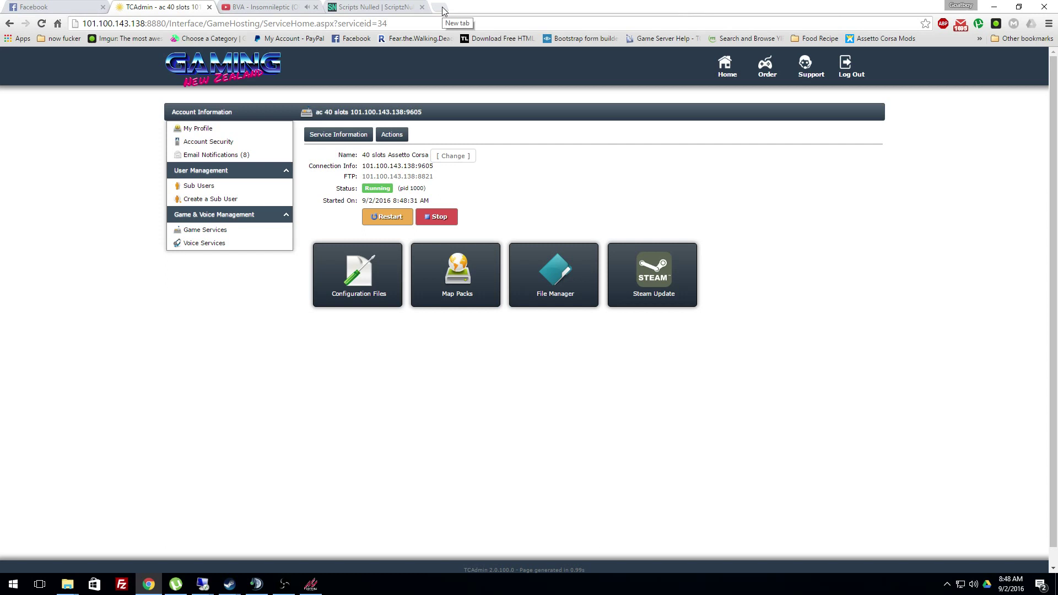
- Open the Cargame.nl AC server list and filter server names by drift.party
left_click(980, 38)
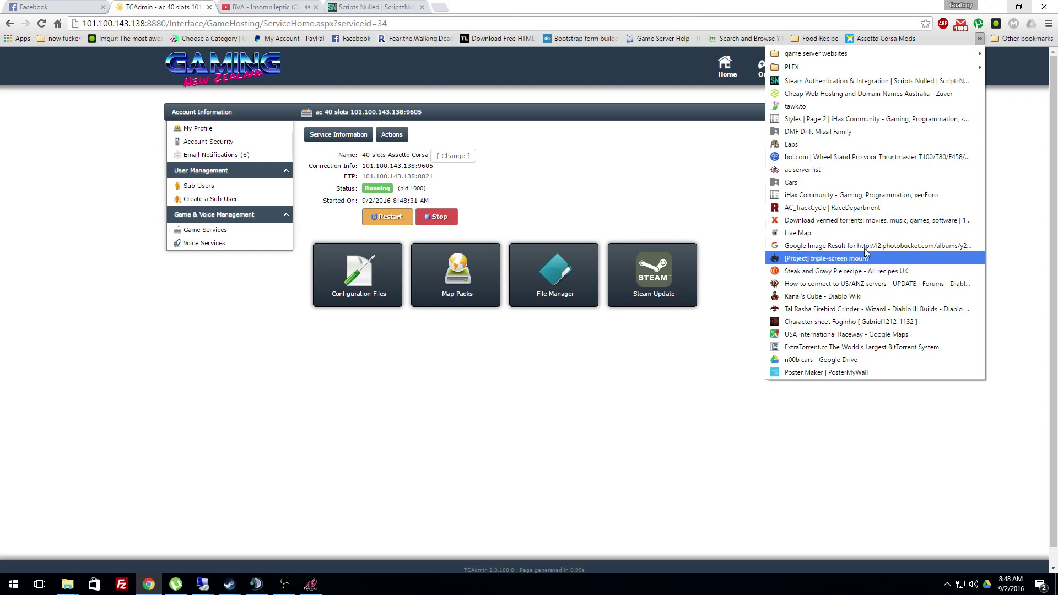
left_click(842, 170)
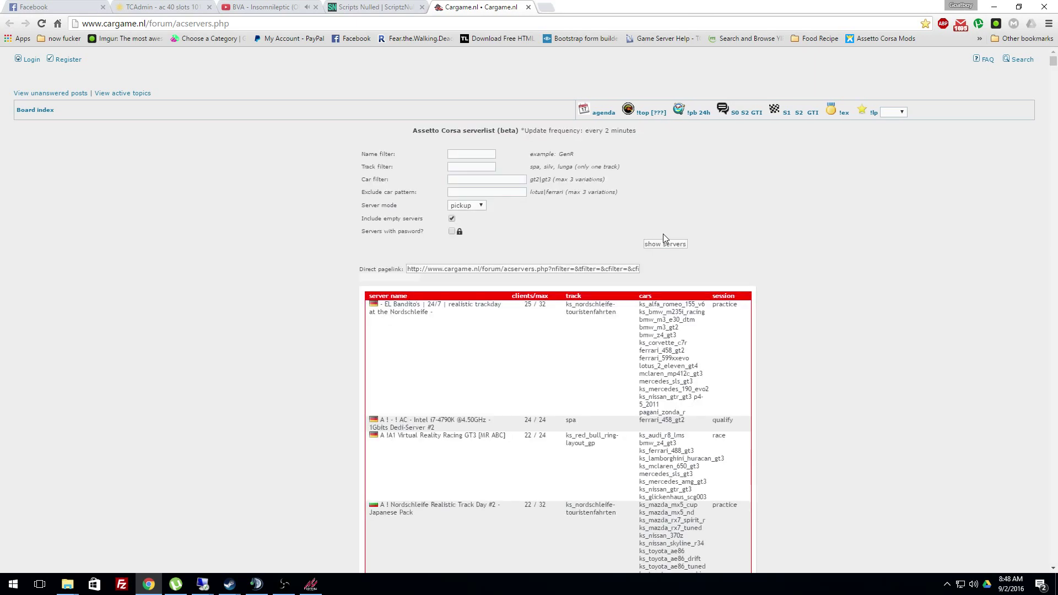
left_click(472, 155)
type("d")
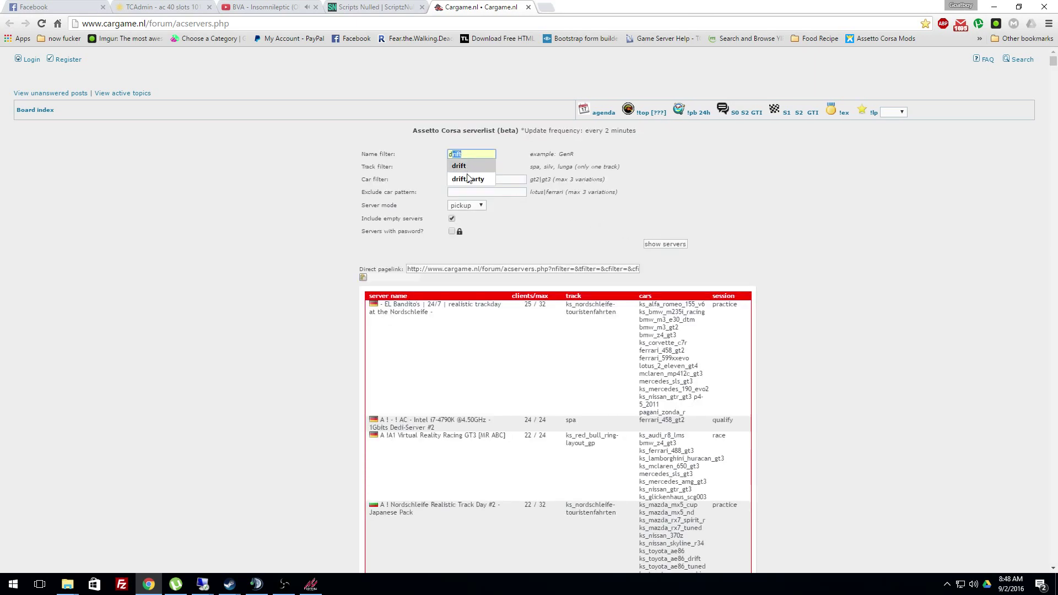
left_click(468, 178)
left_click(654, 244)
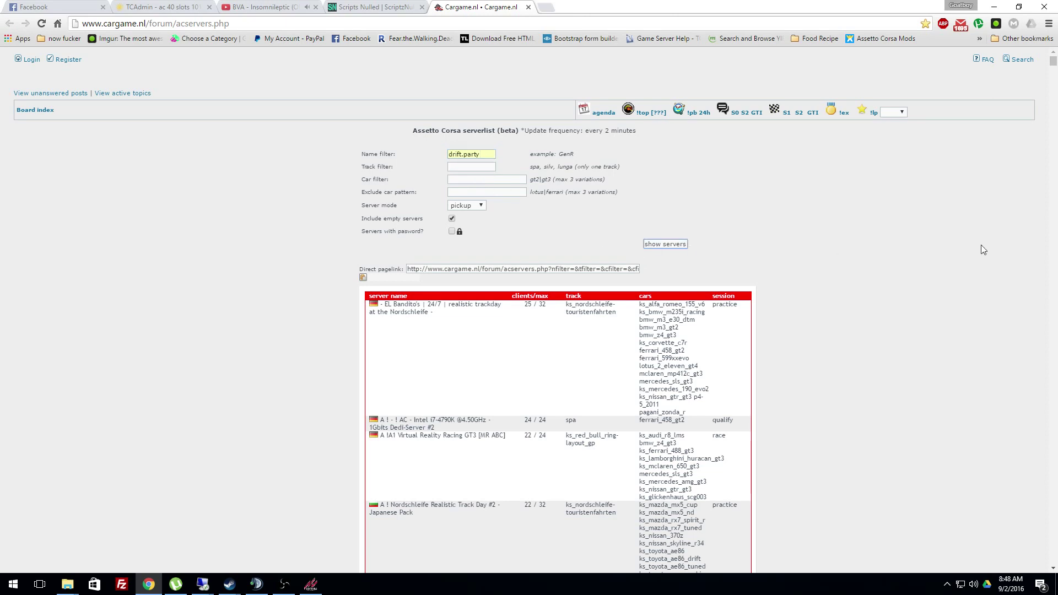
- Refresh and browse the filtered results showing Drift.Party servers #00–#20
scroll(834, 258, "down", 11)
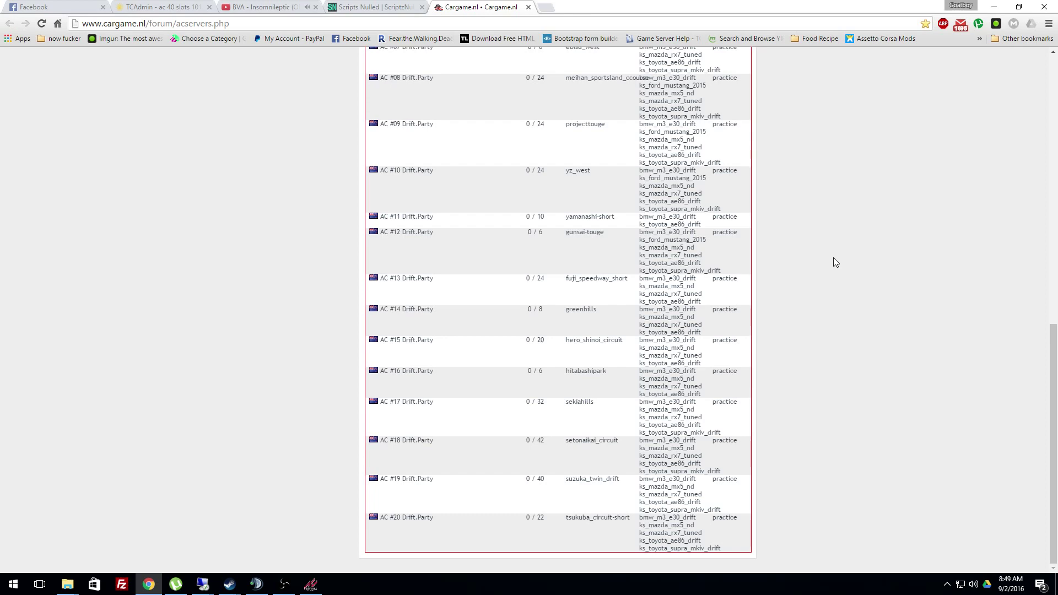
scroll(834, 258, "up", 4)
scroll(835, 263, "up", 4)
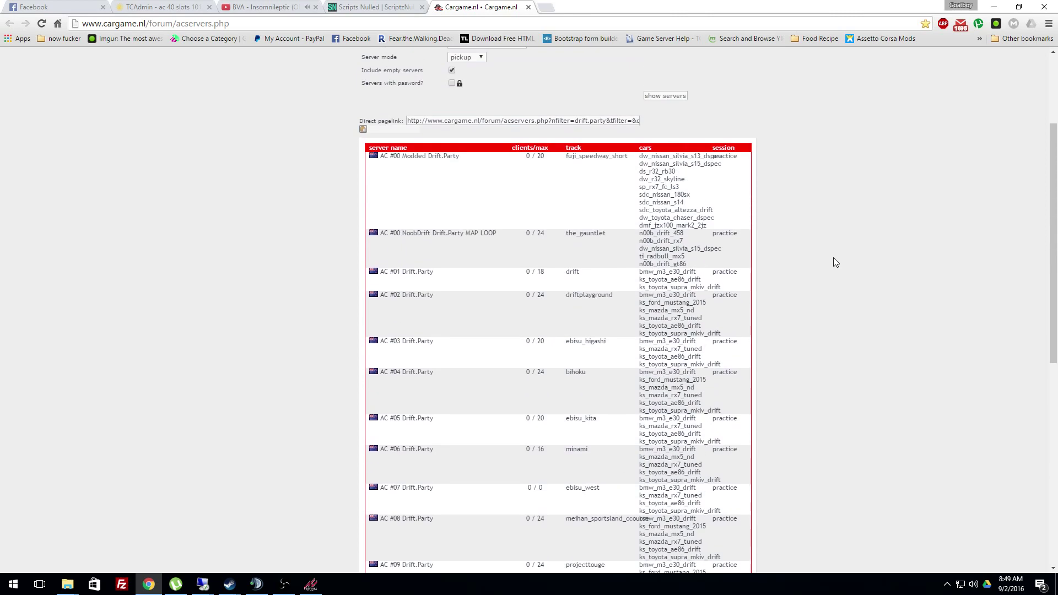
scroll(833, 258, "up", 1)
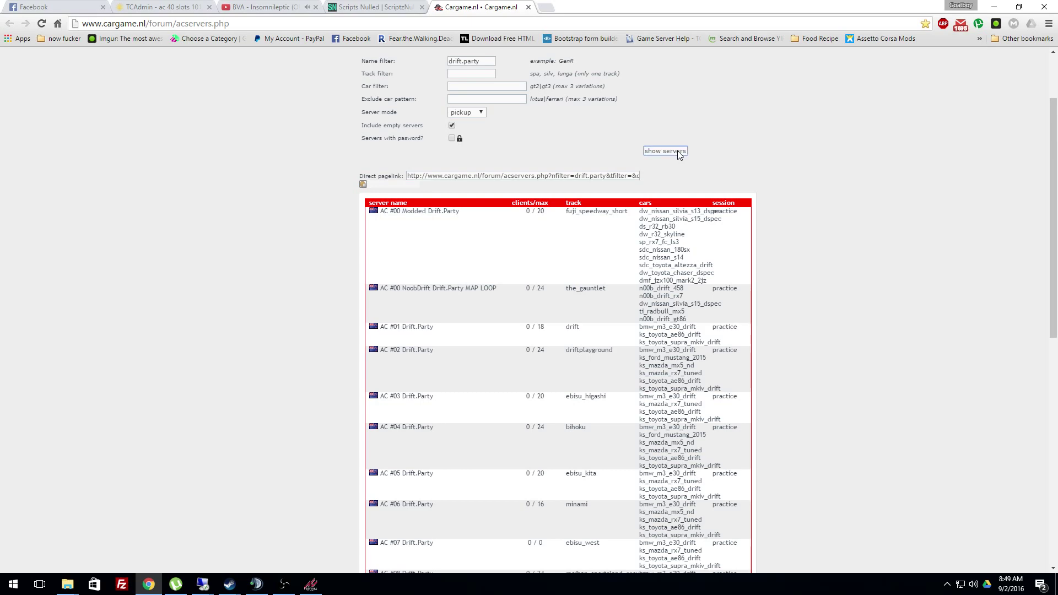
left_click(680, 154)
scroll(814, 196, "down", 9)
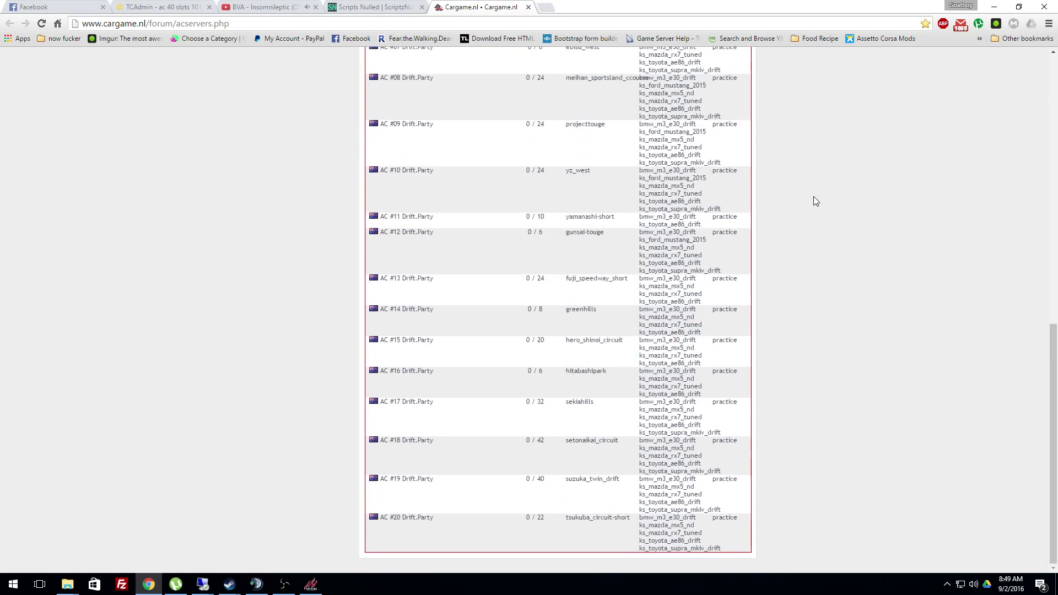
scroll(814, 197, "up", 6)
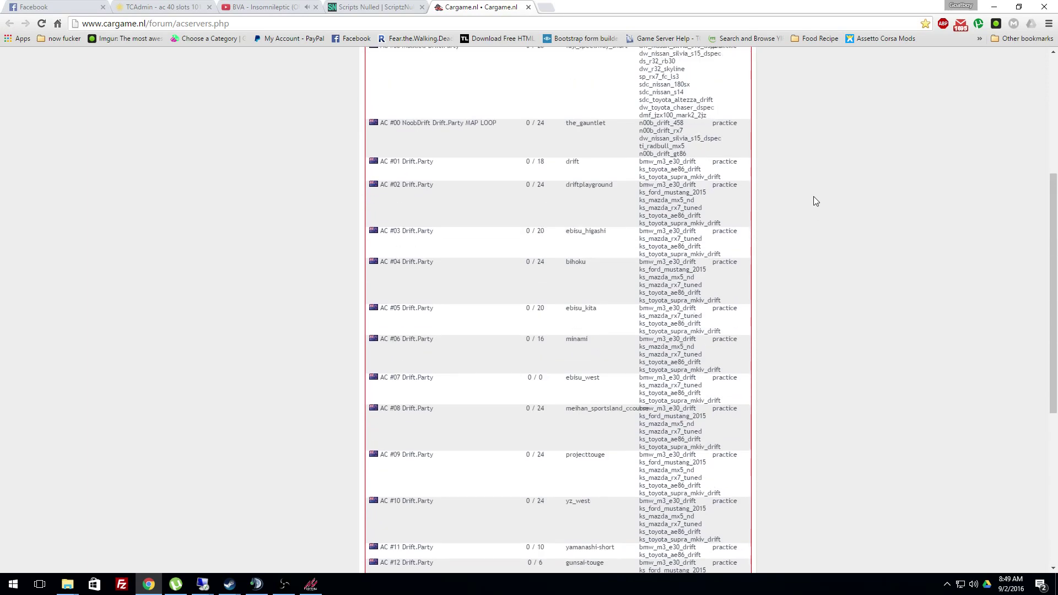
scroll(814, 197, "up", 5)
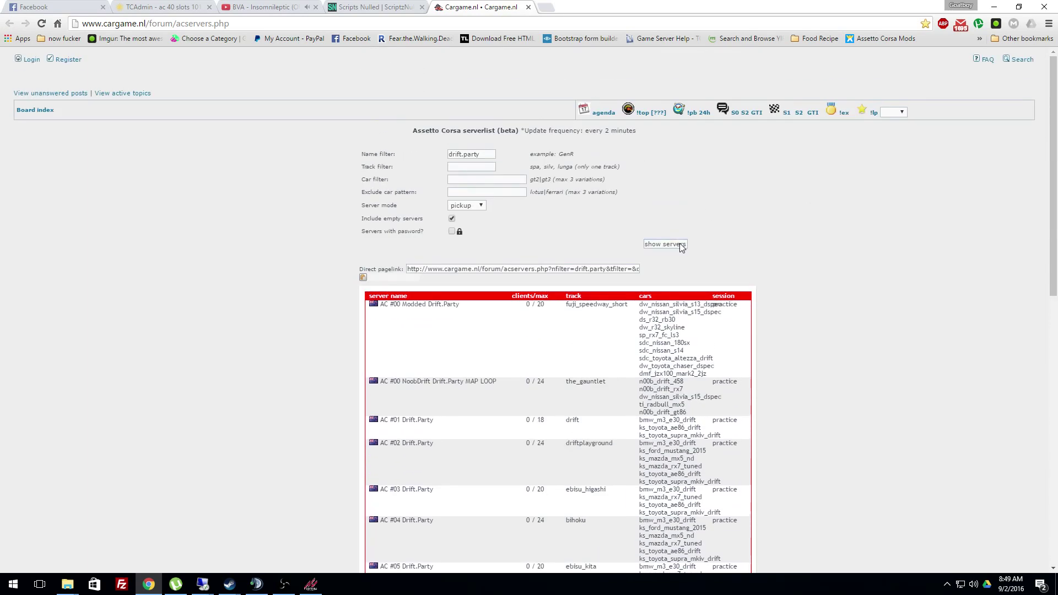
scroll(815, 229, "down", 9)
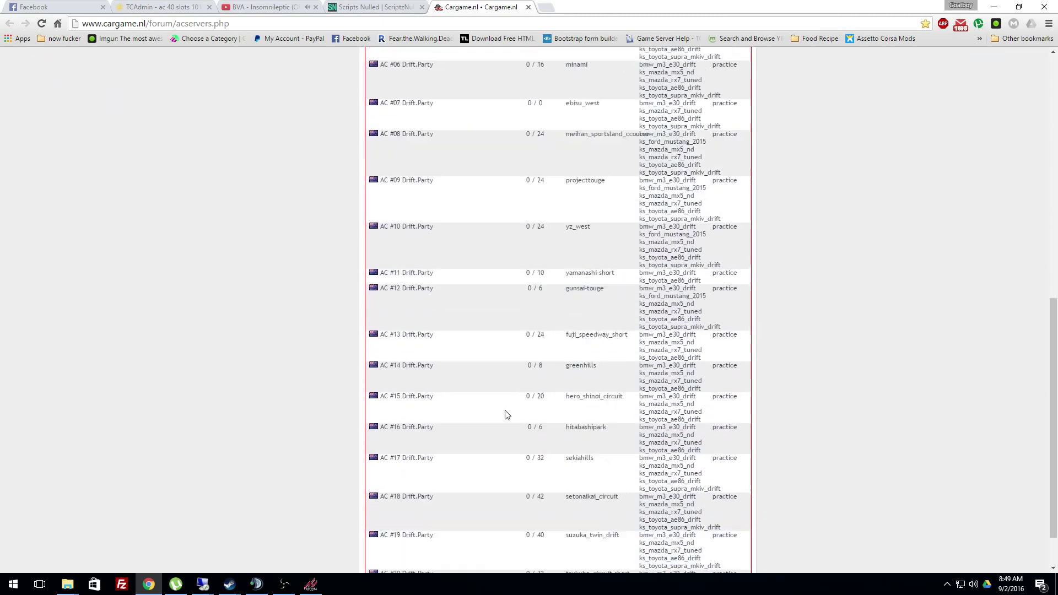
scroll(503, 394, "up", 6)
- Return to the TCAdmin service page showing the server Running since 8:48:31 AM
left_click(161, 7)
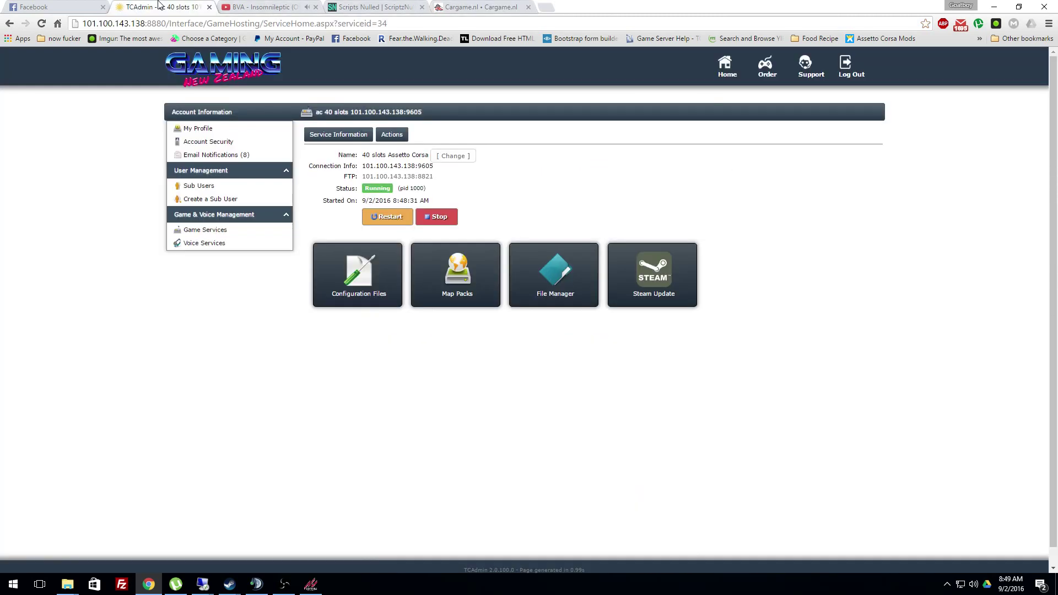